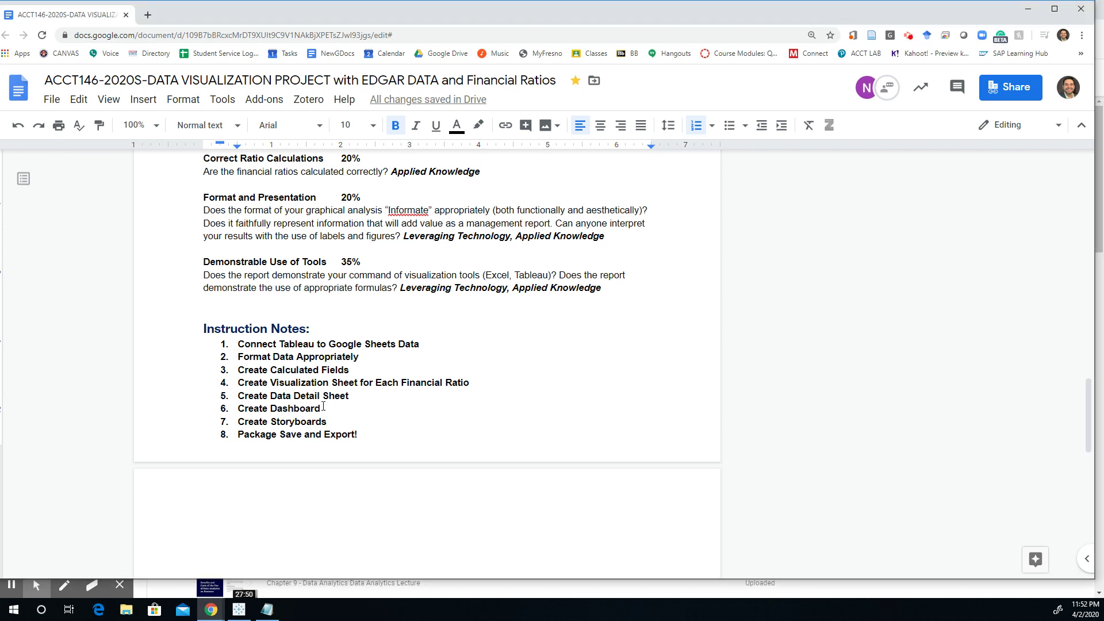
Step: Review the grading and instruction notes in the Google Docs assignment, then switch to YouTube Studio
scroll(288, 423, "up", 4)
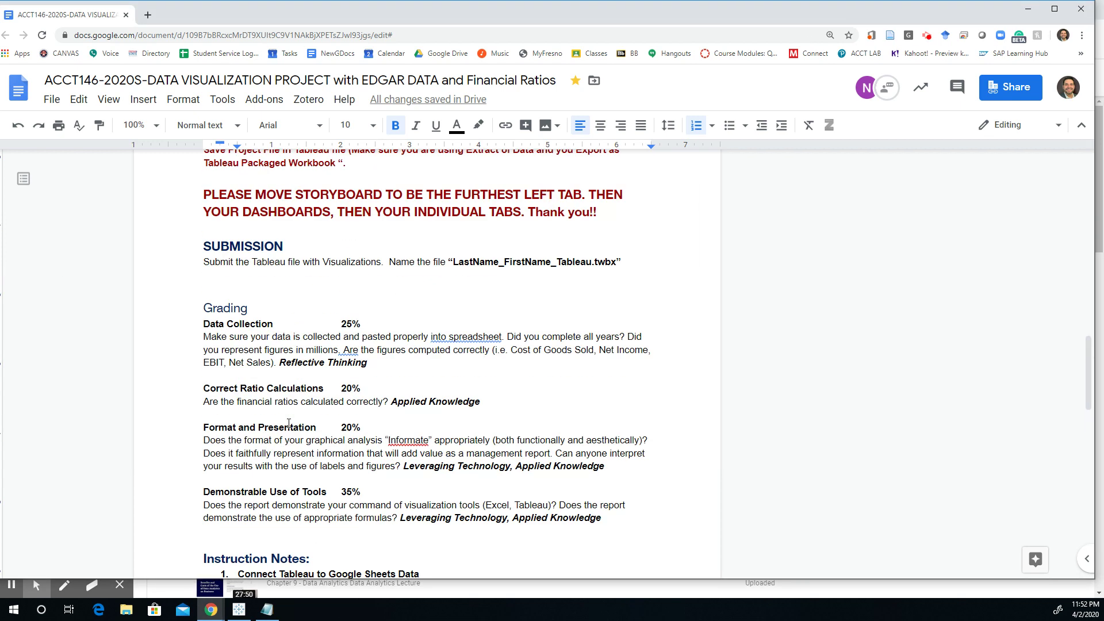
scroll(289, 422, "down", 3)
scroll(289, 422, "up", 5)
scroll(289, 423, "up", 2)
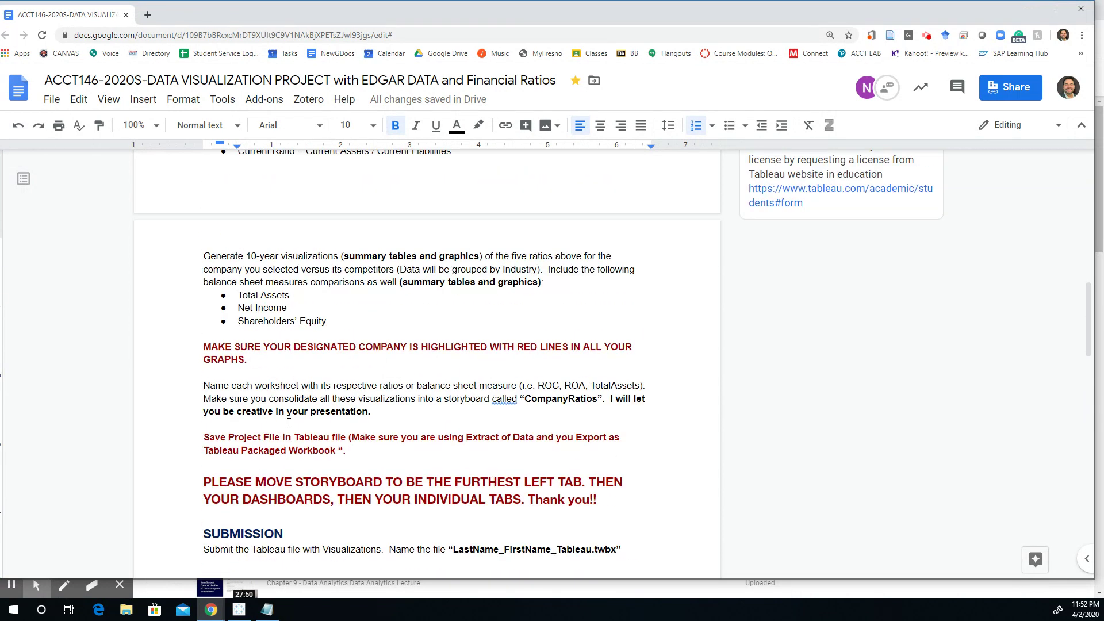
scroll(289, 423, "down", 6)
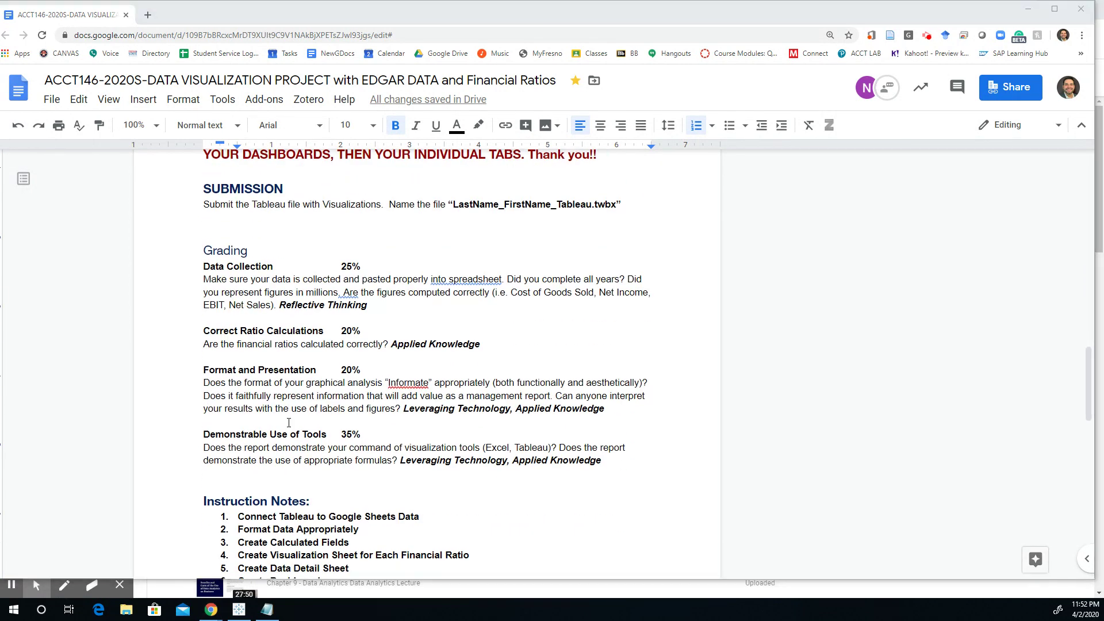
key("alt+Tab")
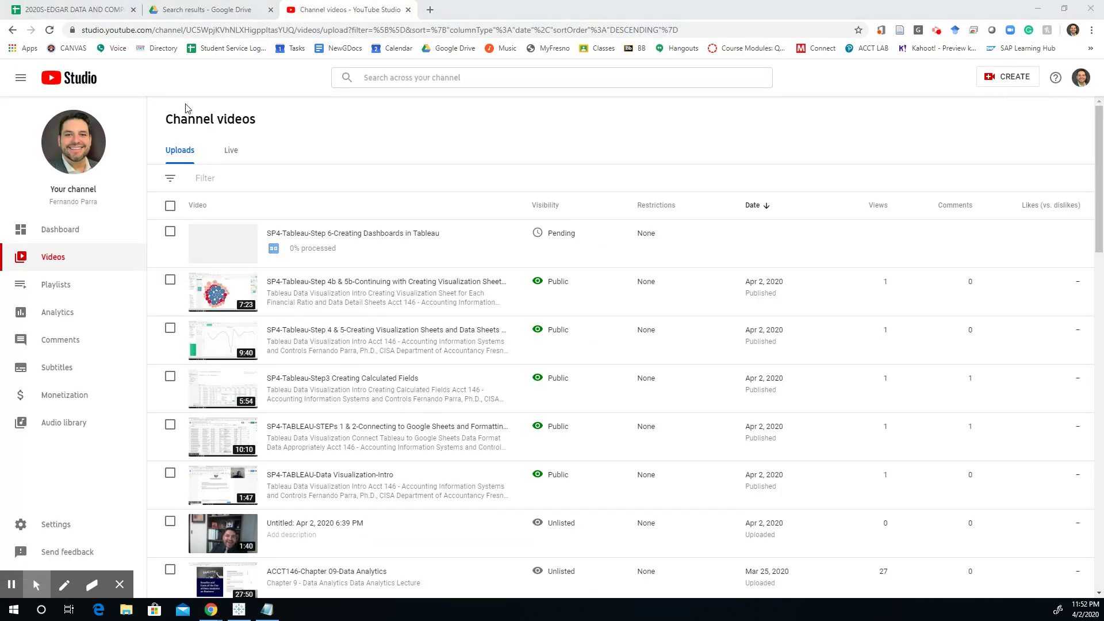
Step: Switch from YouTube Studio to the Tableau workbook and open the Story menu
key("alt+Tab")
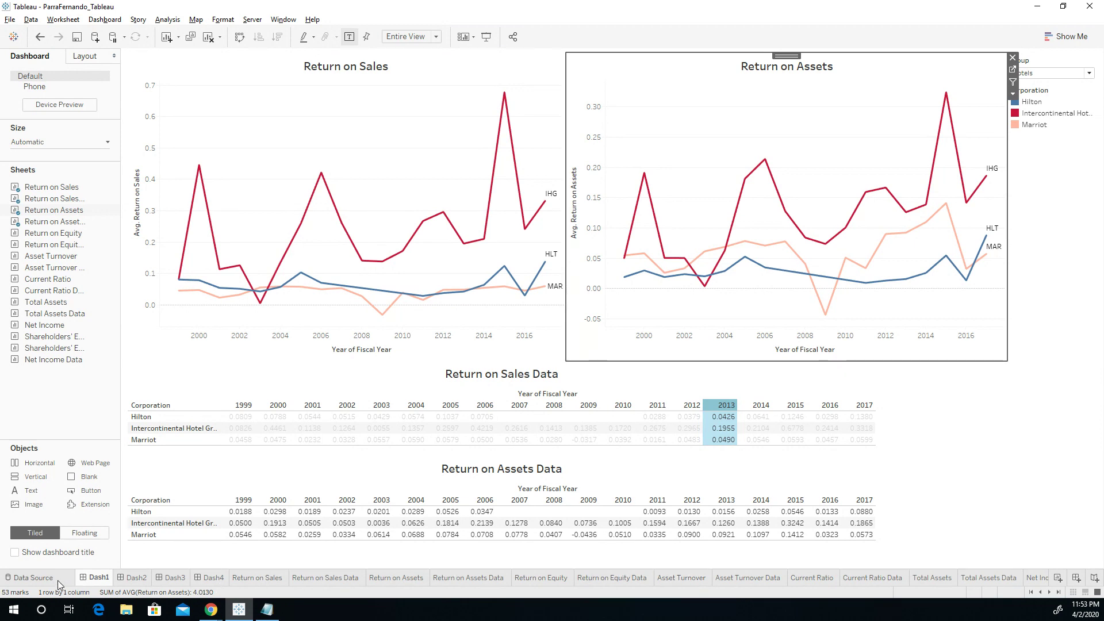
left_click(139, 20)
Step: Add a blank Story 1 with Story > New Story, then look over the Story and Format menus
left_click(159, 34)
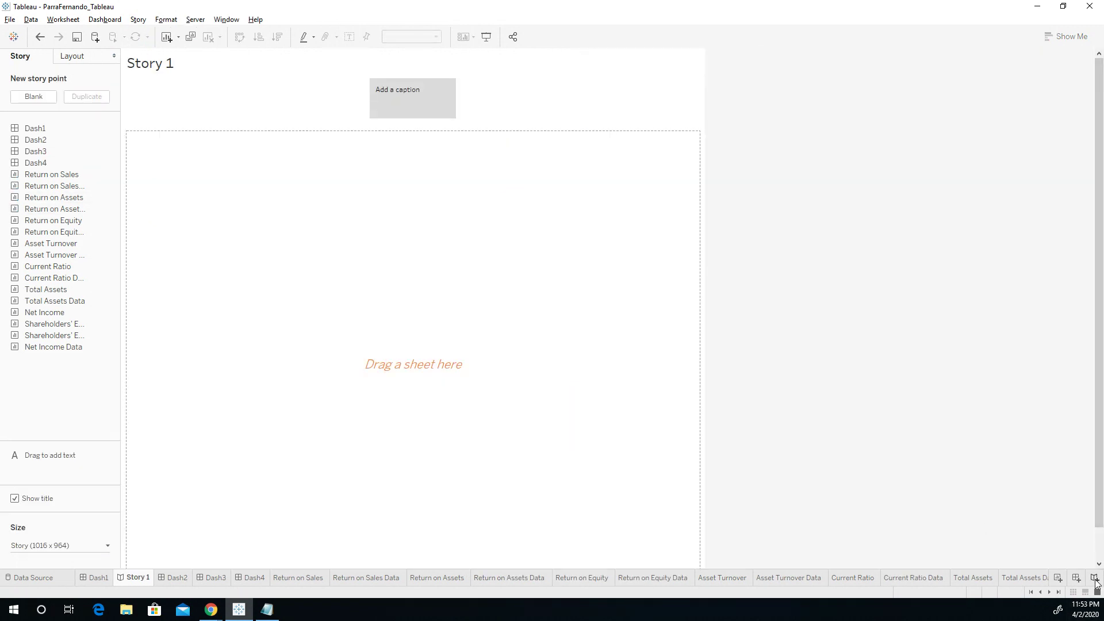
left_click(138, 20)
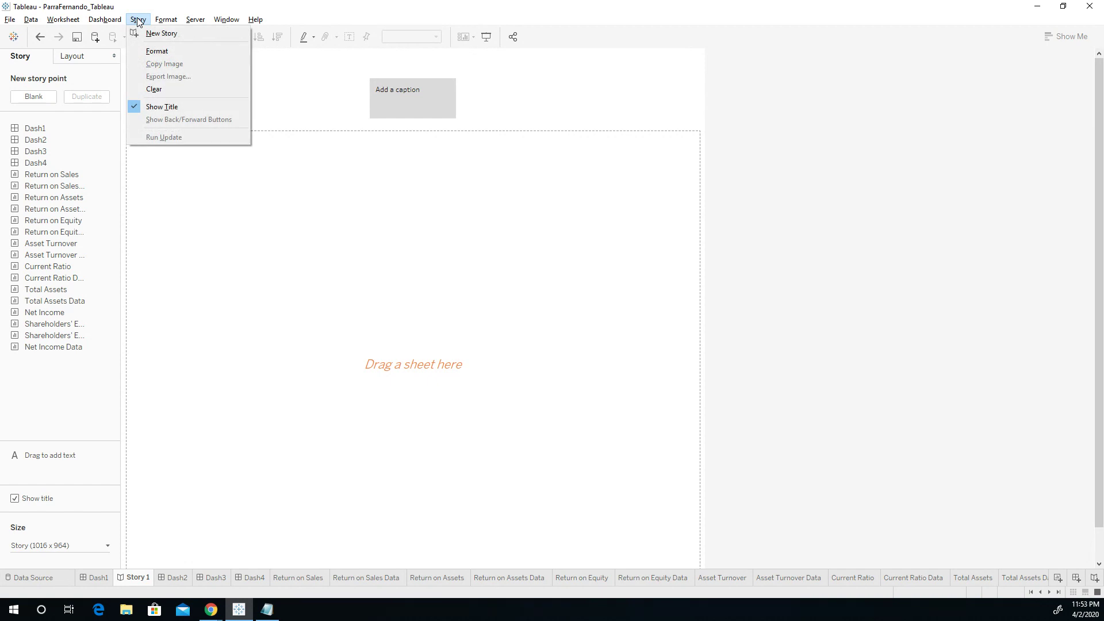
mouse_move(167, 19)
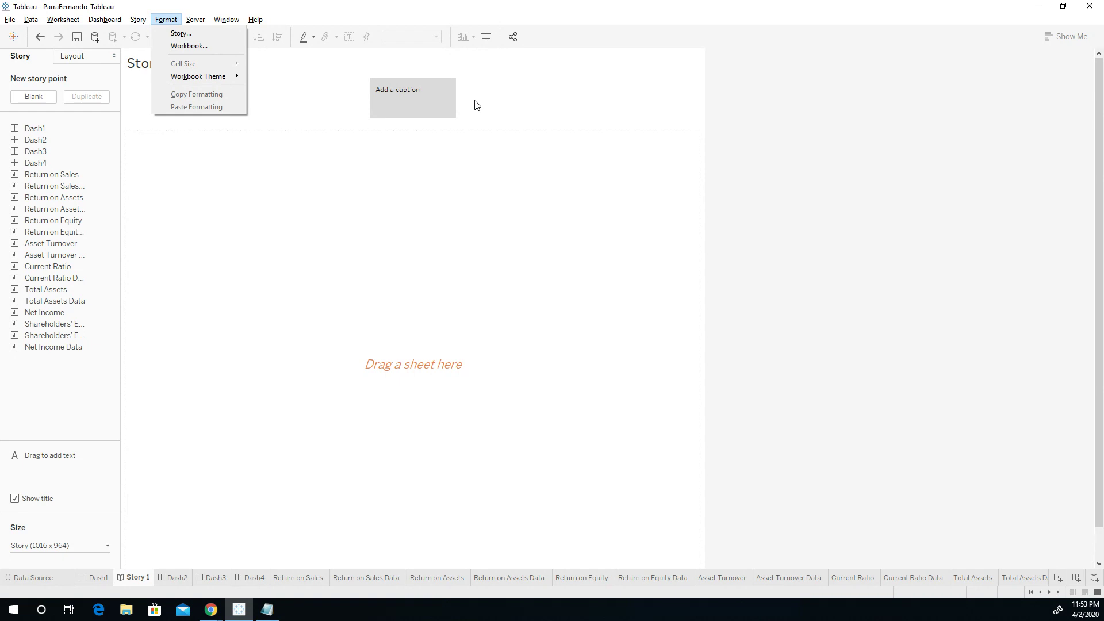
left_click(386, 217)
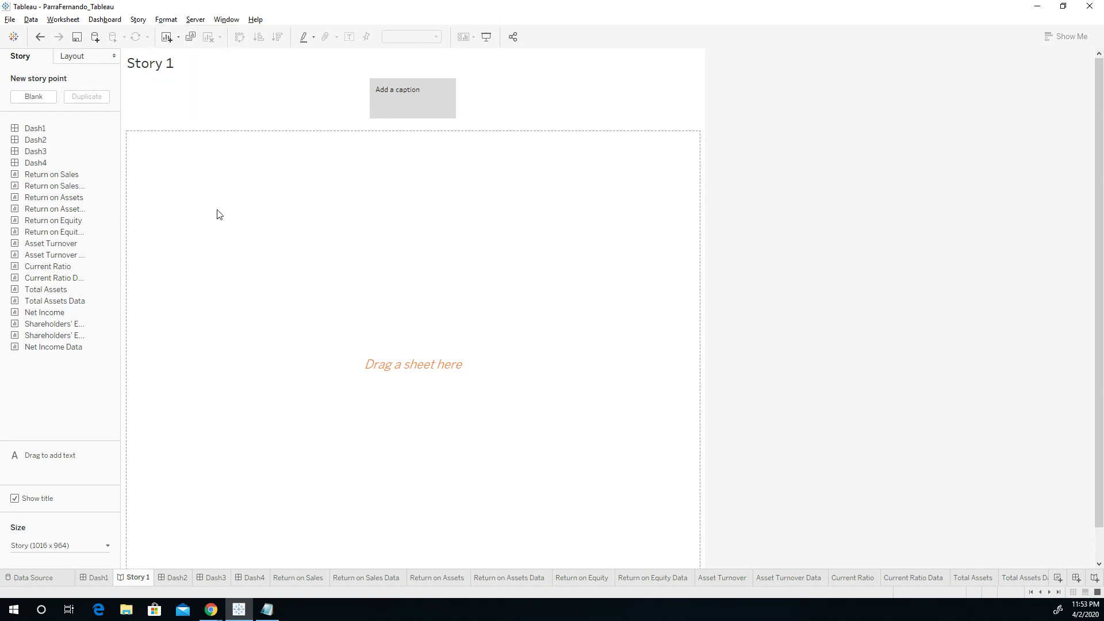
mouse_move(33, 130)
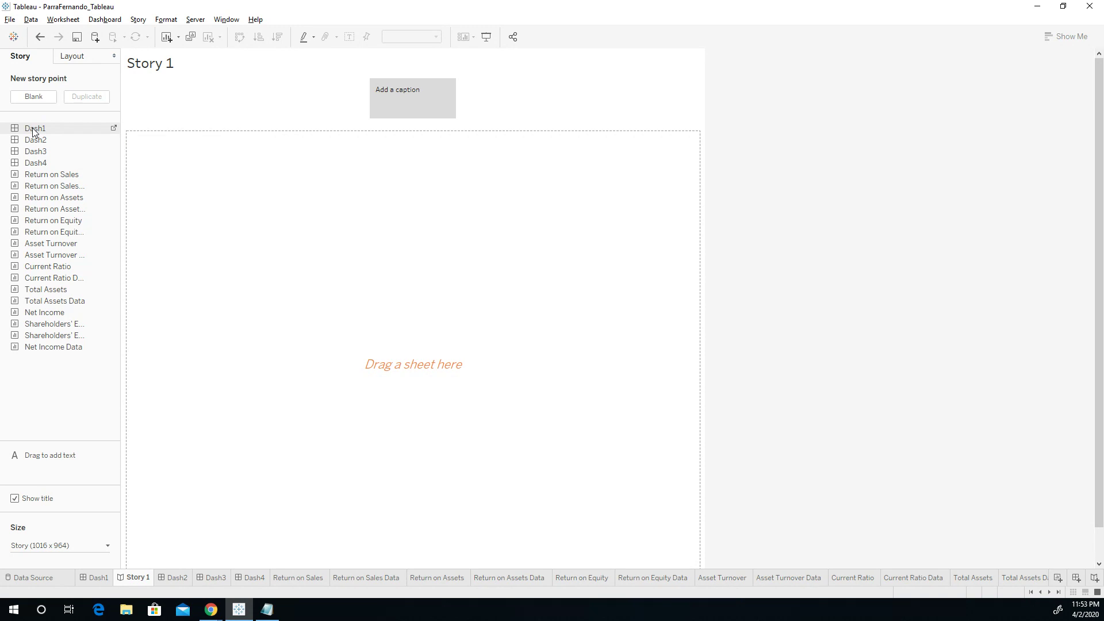
Step: Place Dash1 in the first story point, captioned 'Introducing our Company Intercontinental Hotels'
left_click_drag(32, 128, 263, 190)
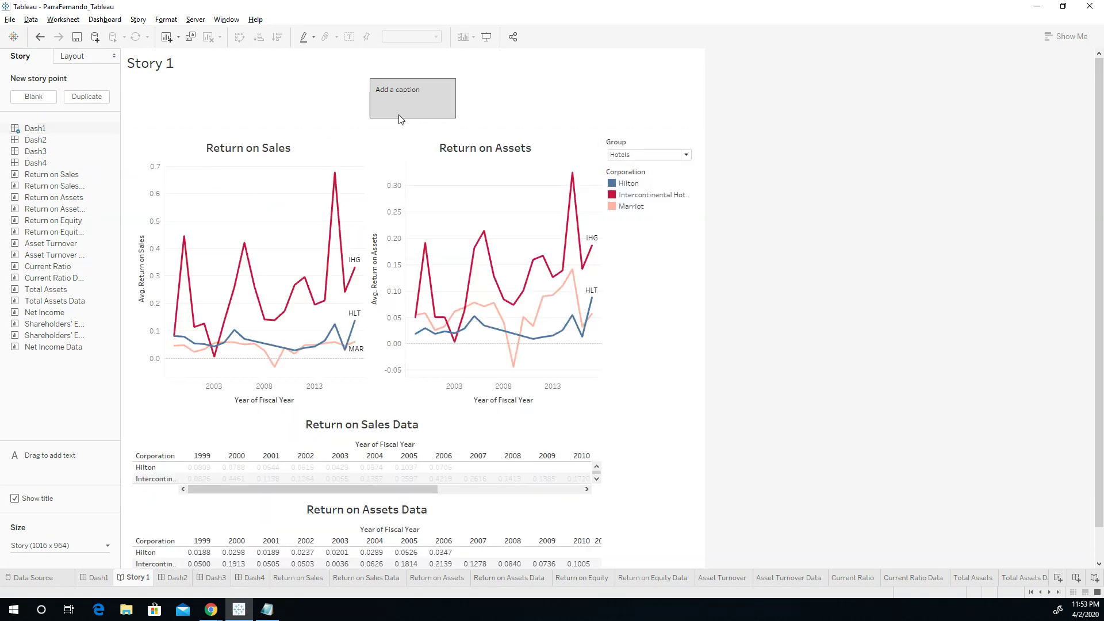
mouse_move(411, 108)
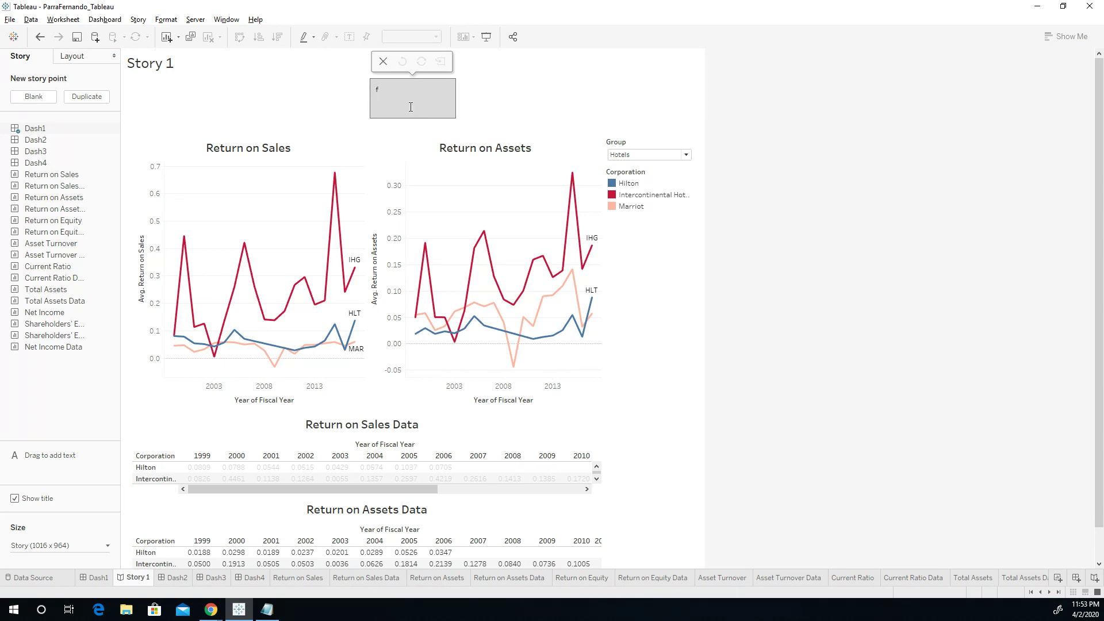
type("Introducing our Company")
key("BackSpace")
key("BackSpace")
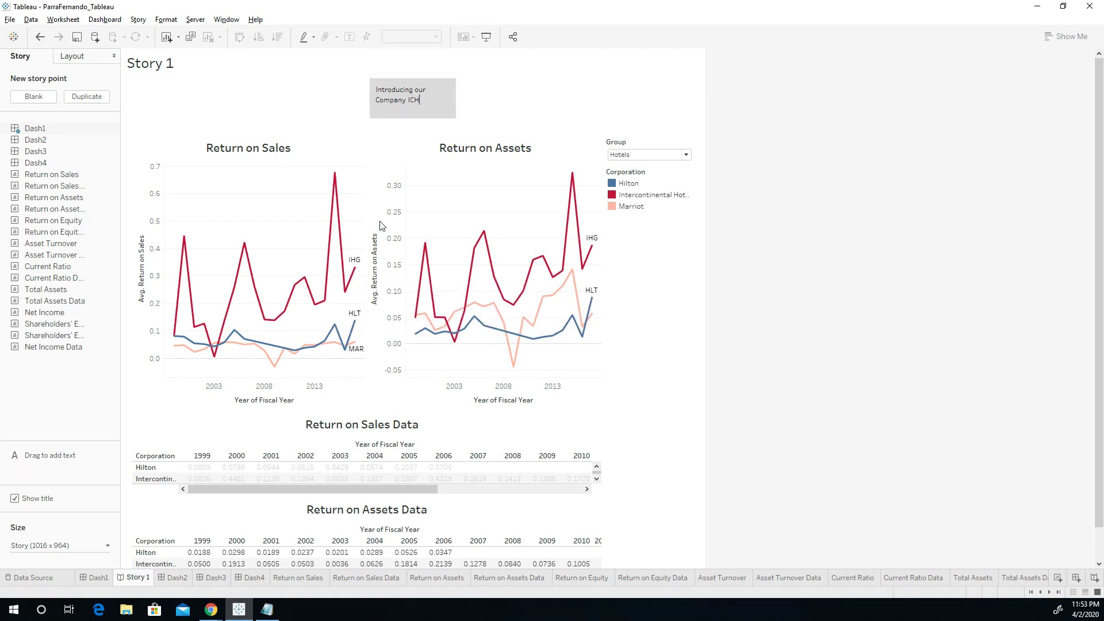
left_click_drag(419, 100, 411, 100)
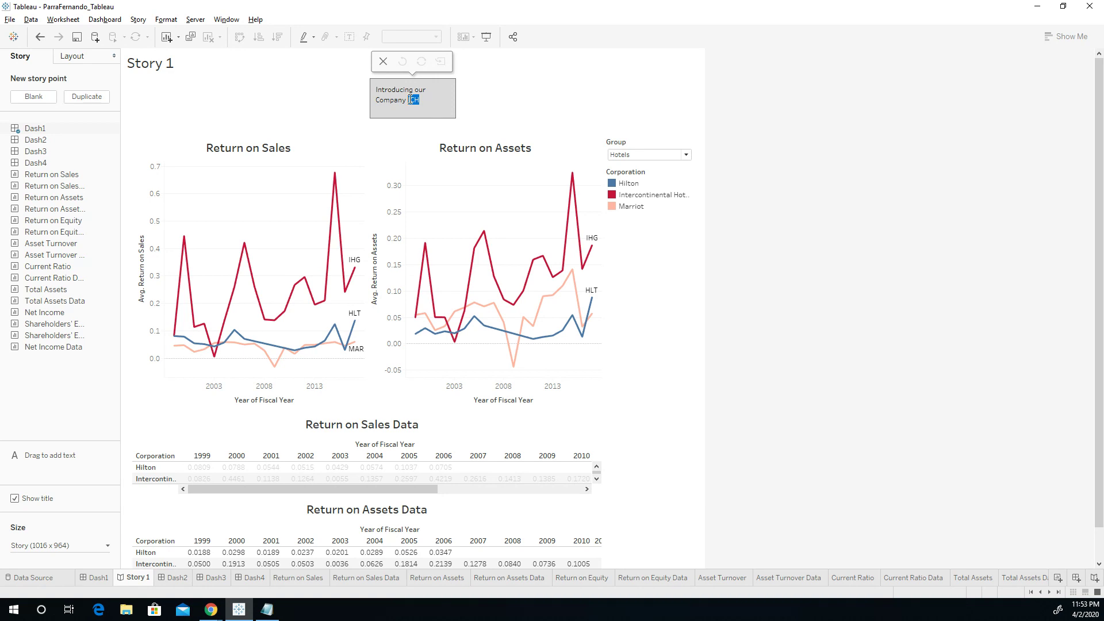
type("Nt")
key("BackSpace")
key("BackSpace")
type("ntercontinental Hotels")
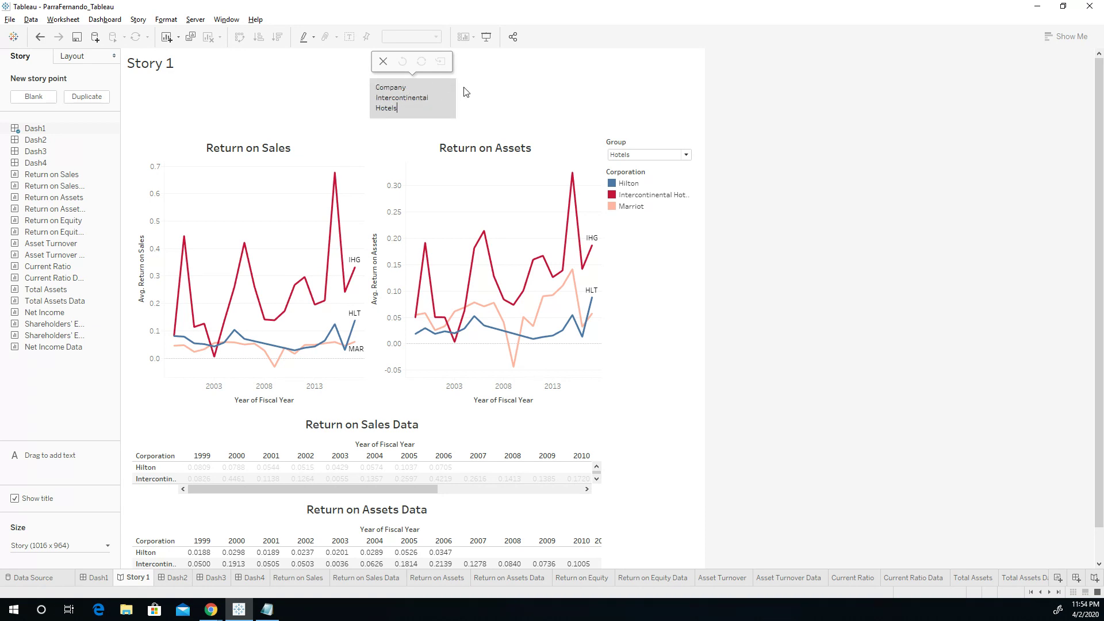
left_click(476, 106)
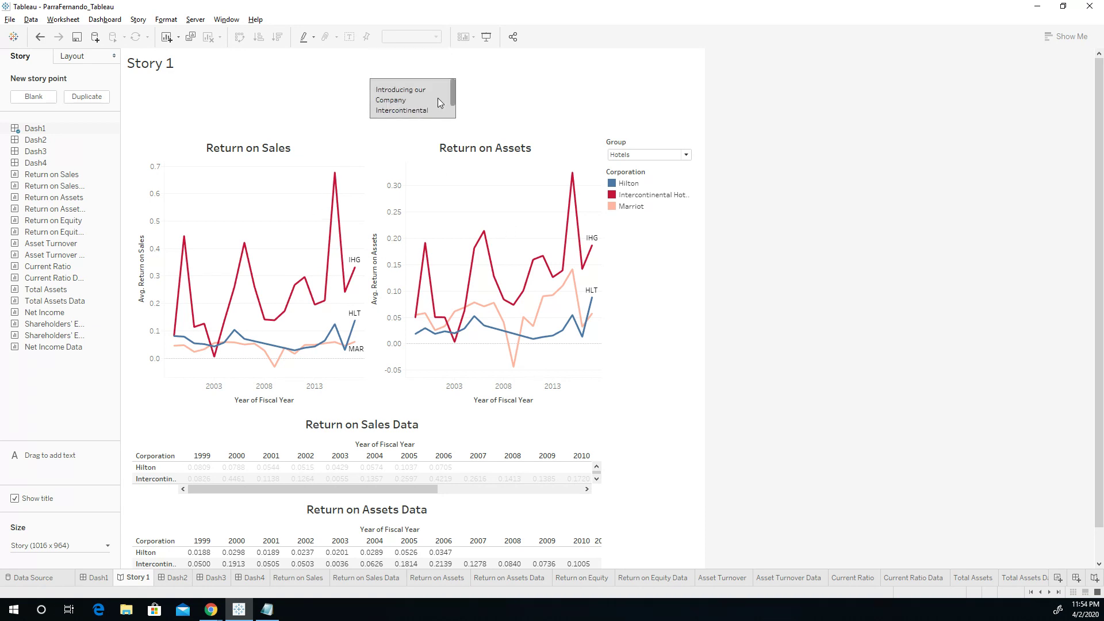
mouse_move(56, 142)
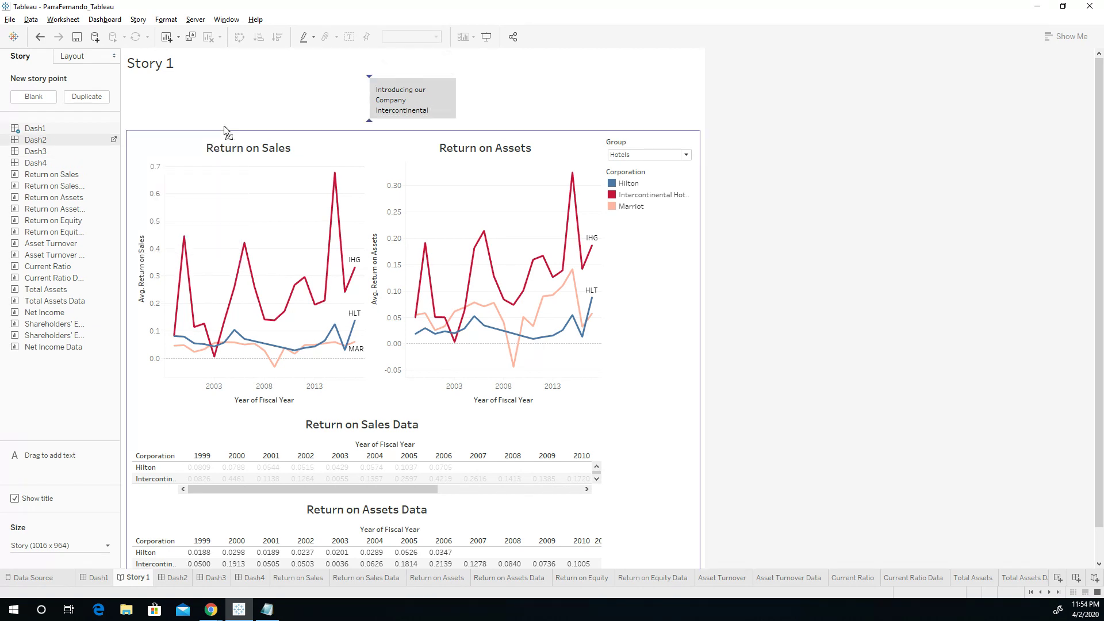
Step: Add Dash2 as a new story point and flip between the first two points
left_click_drag(459, 95, 461, 90)
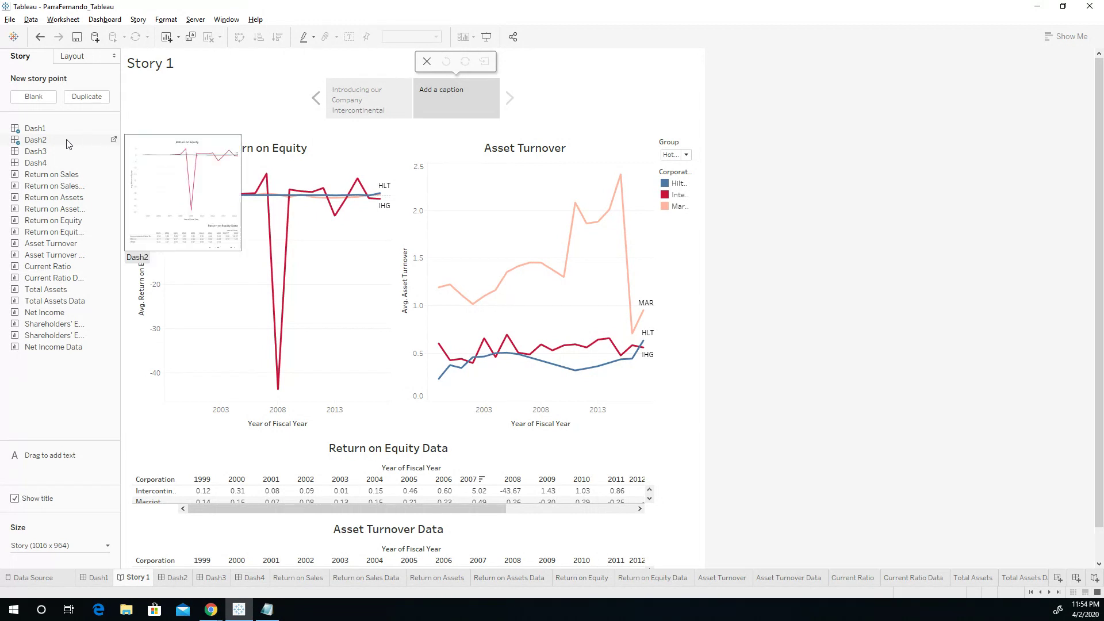
mouse_move(18, 132)
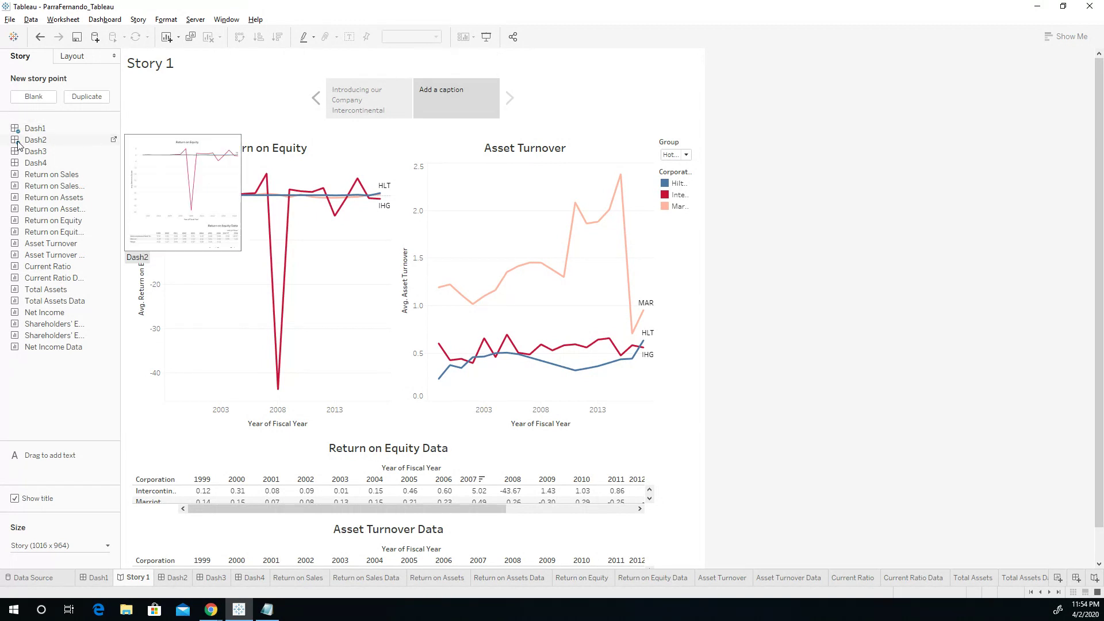
left_click(369, 101)
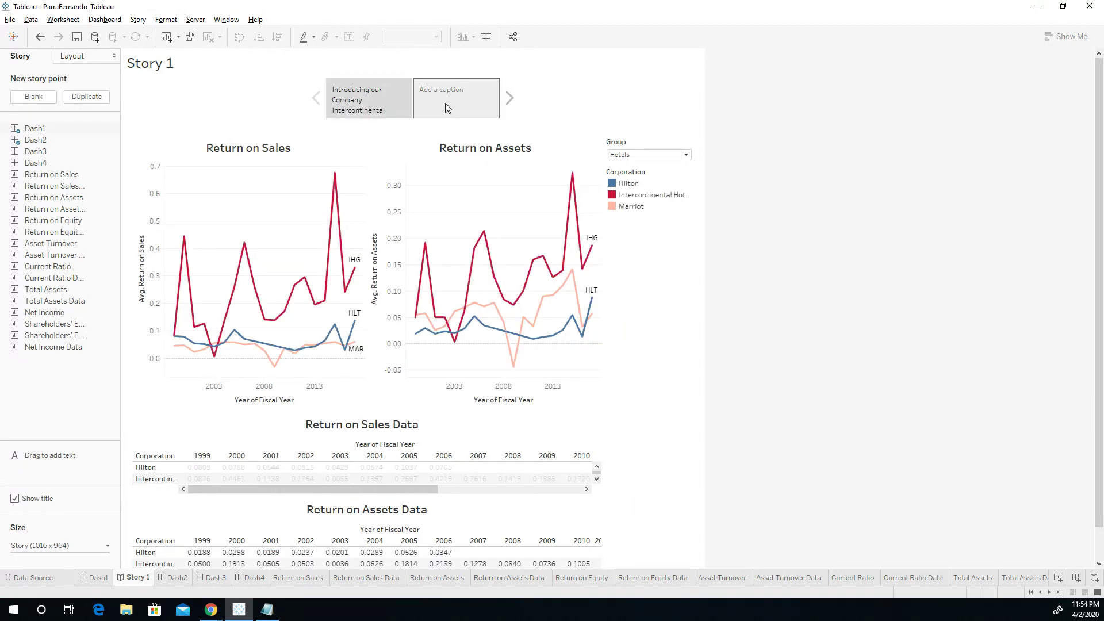
left_click(374, 101)
left_click(446, 101)
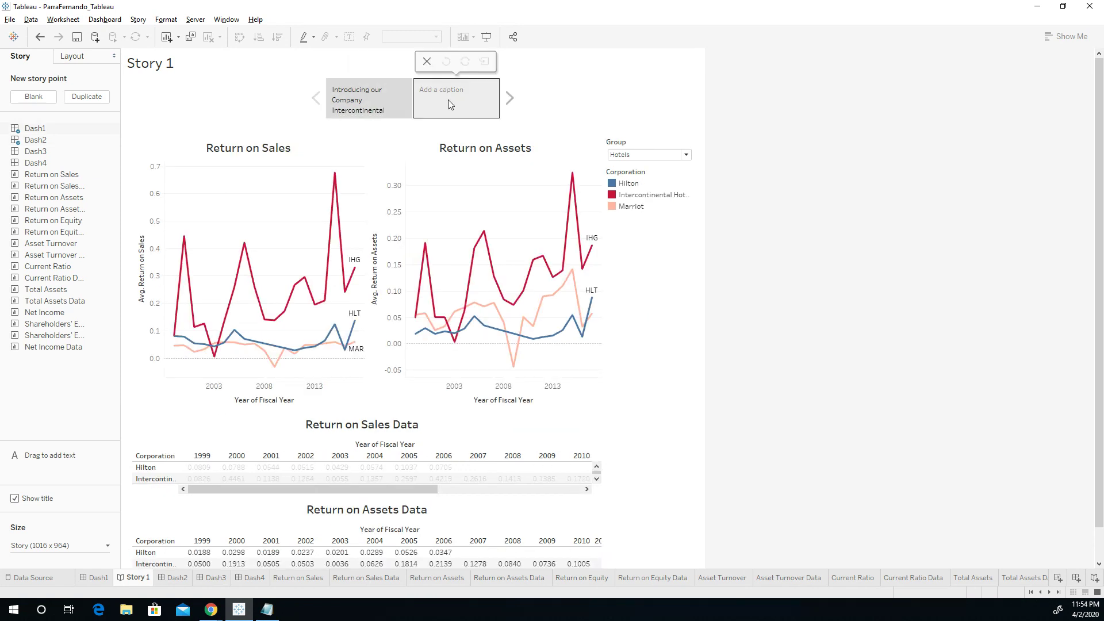
left_click(392, 96)
Step: Caption the second point 'Let's look our ROE and AT, we can see that our company was severely impacted in 2008'
left_click(428, 100)
left_click(441, 97)
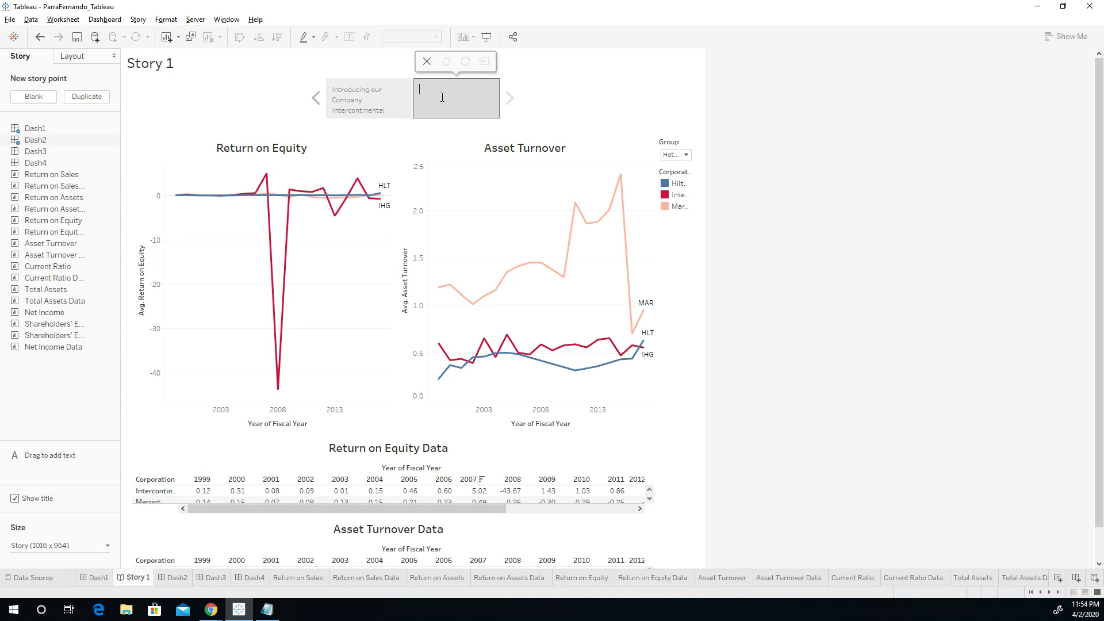
type("Let's look our Equity")
key("ctrl+shift+Left")
type("ROE and")
type(" AT")
type(", we can")
type(" see t")
type("hat ")
type("our company is")
key("BackSpace")
type("was severely impacted in 2008")
Step: Add Dash3 as a third story point and highlight Intercontinental in its charts
left_click(606, 108)
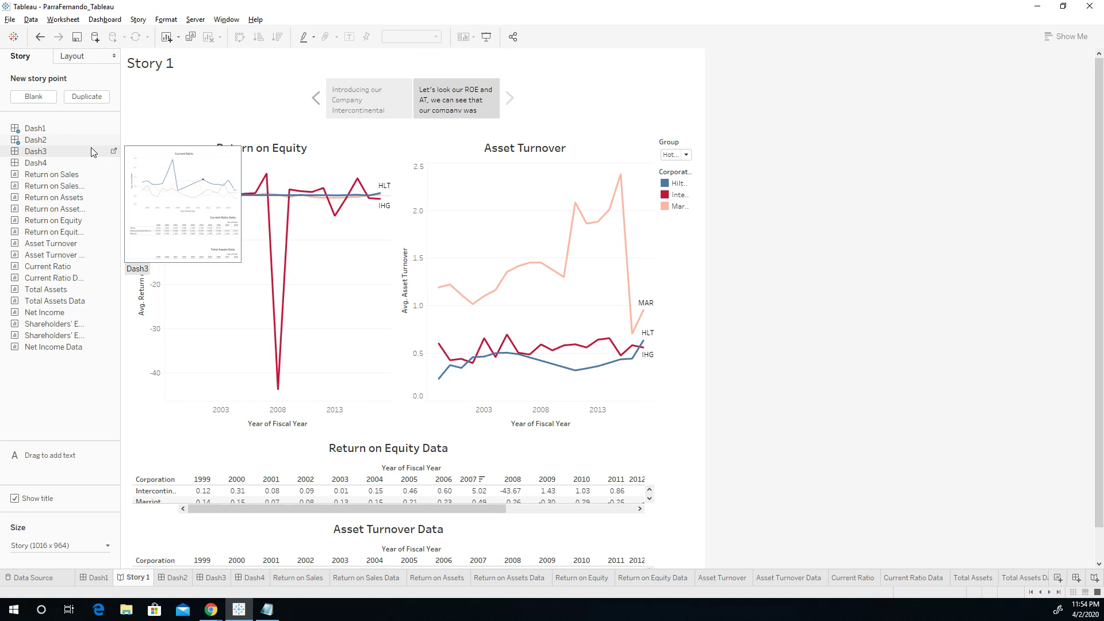
left_click_drag(553, 103, 518, 114)
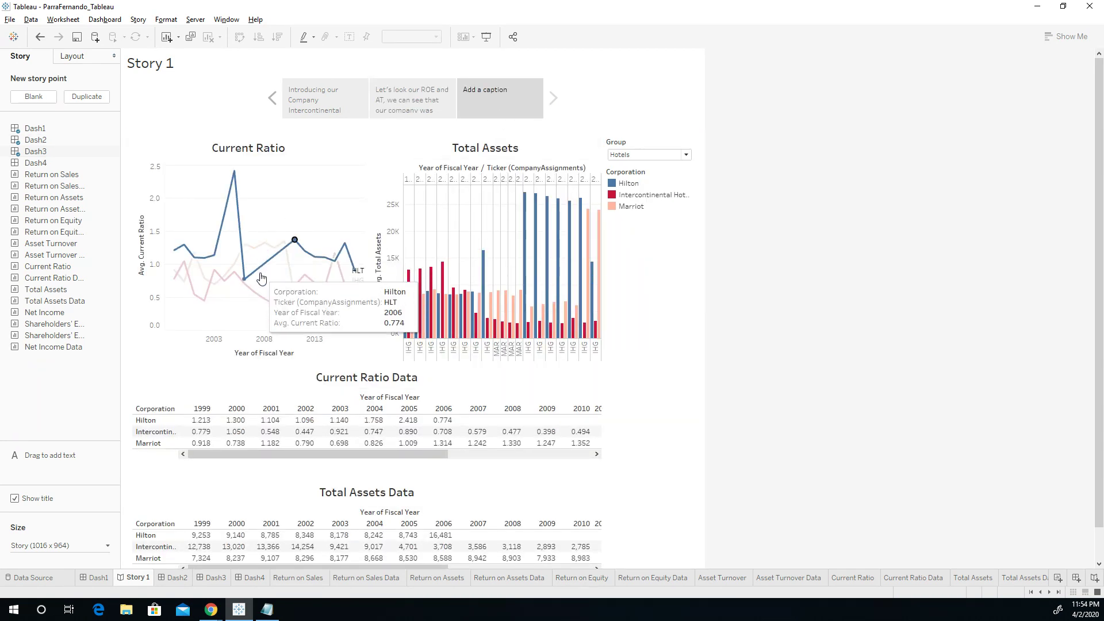
left_click(266, 293)
left_click(658, 196)
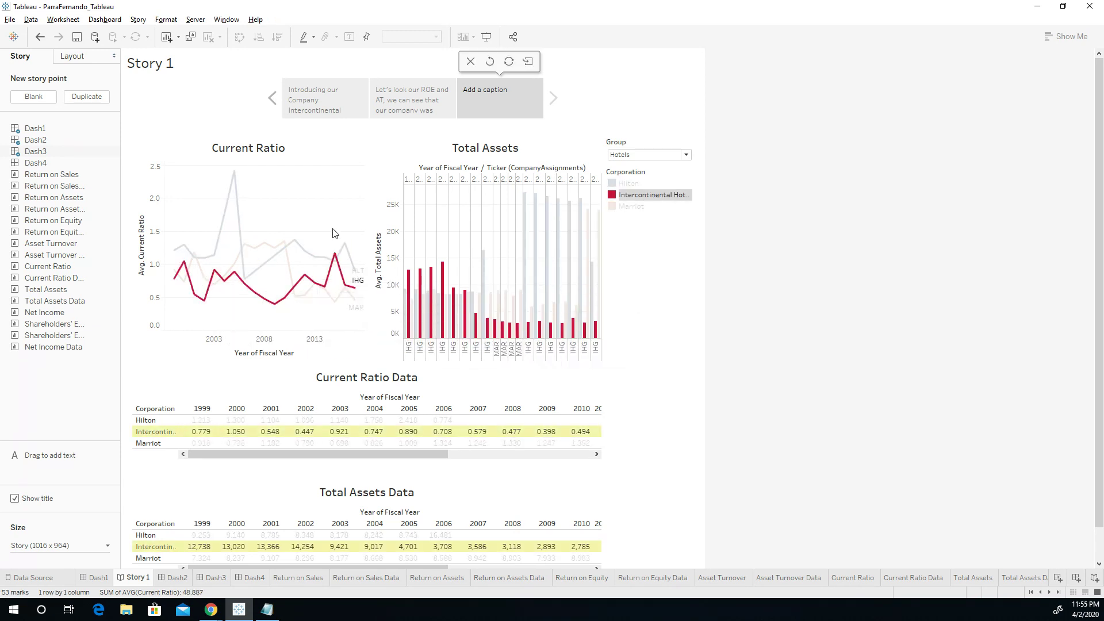
Step: Caption the third point about liquidity being consistently at risk over 10 years and total assets reduced
left_click(474, 91)
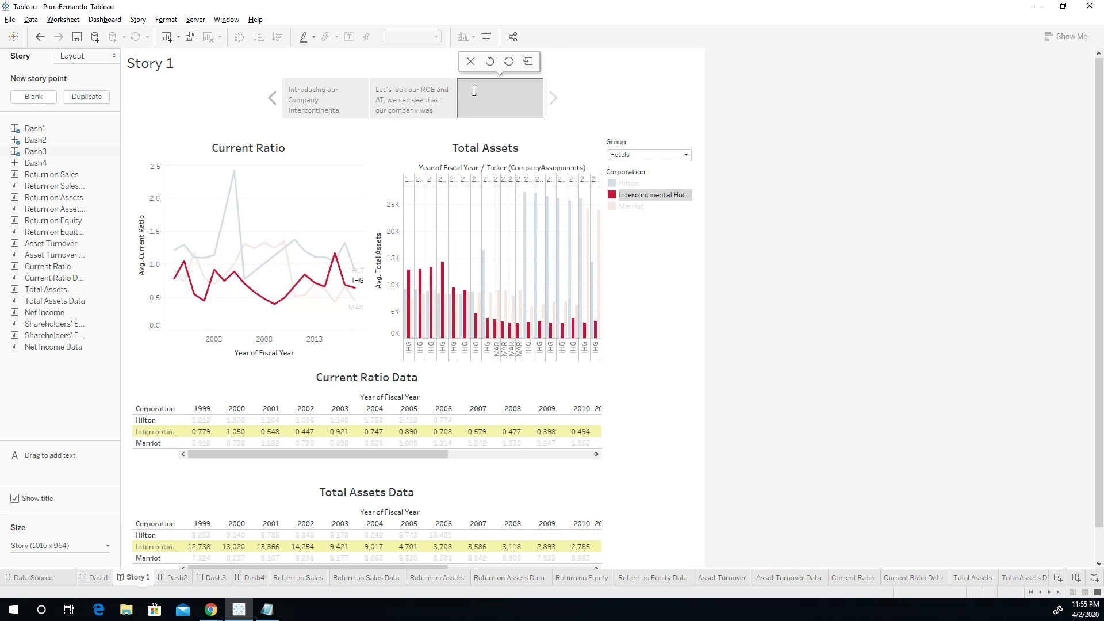
type("We notice that our liquidity was on a")
key("shift+Left")
key("shift+Left")
key("shift+Left")
key("shift+Left")
type("consistently at risk over the last 10 years  OUr total assets have reduced aresult of this liquidity issue")
Step: Add Dash4 as a fourth story point and collapse the story side pane
left_click(612, 119)
mouse_move(109, 143)
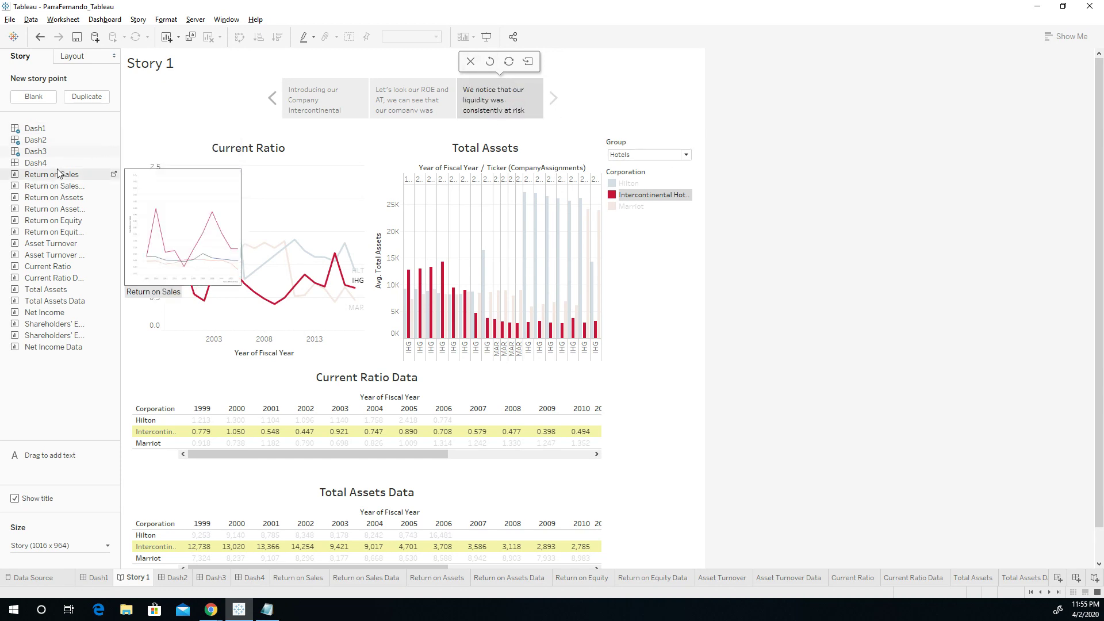
left_click_drag(58, 169, 546, 109)
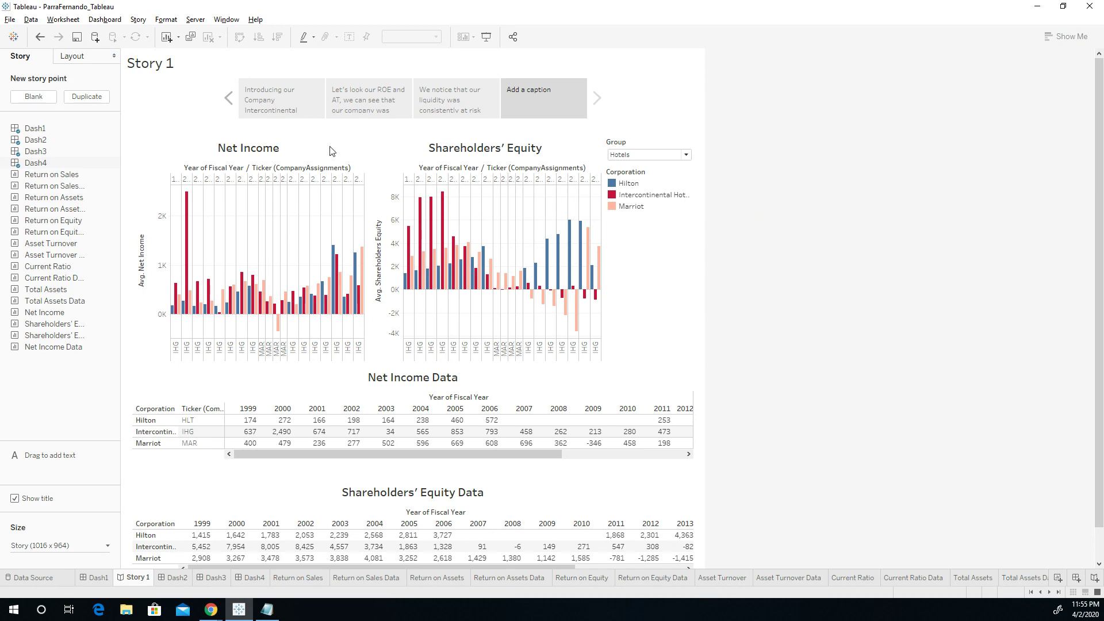
left_click(114, 56)
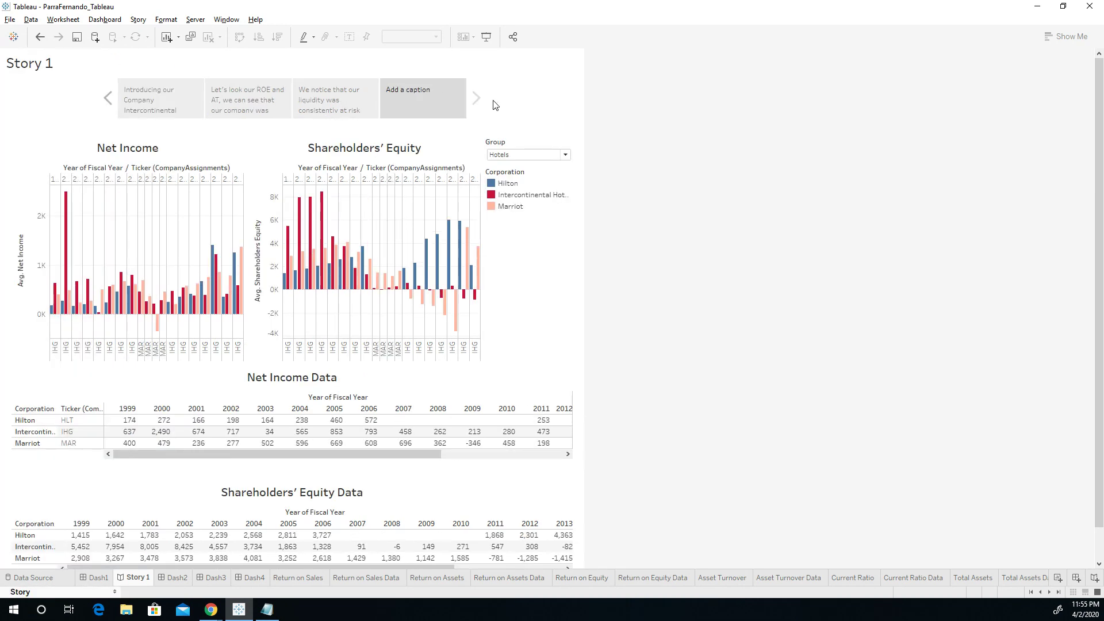
Step: Step back through the story points to the first and undo its Intercontinental highlight
left_click(321, 101)
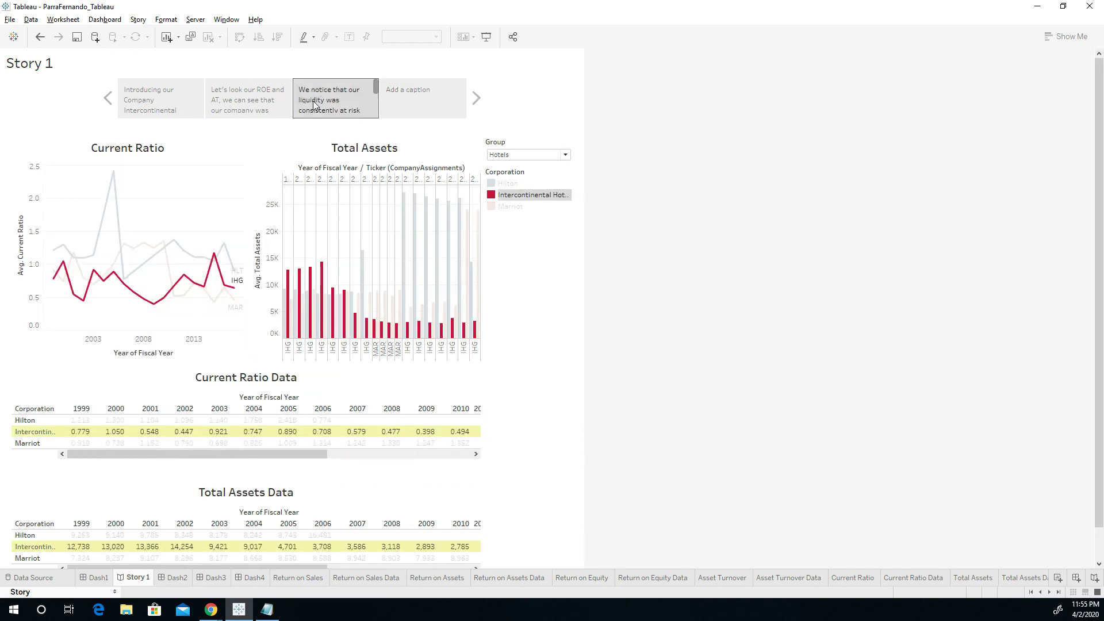
left_click(220, 103)
left_click(168, 102)
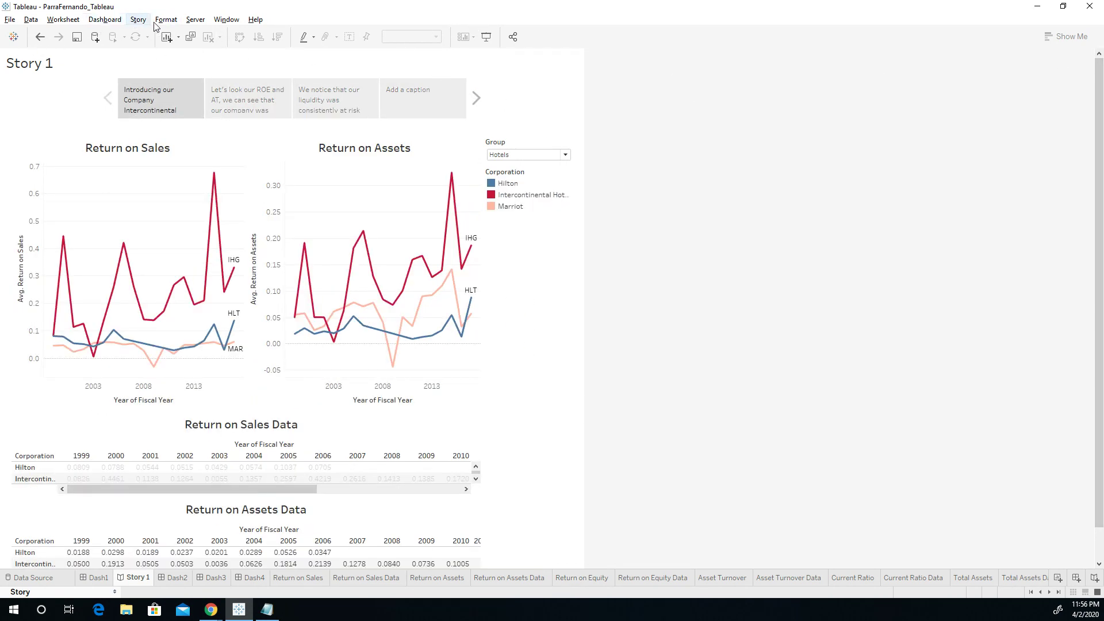
right_click(138, 577)
left_click(219, 272)
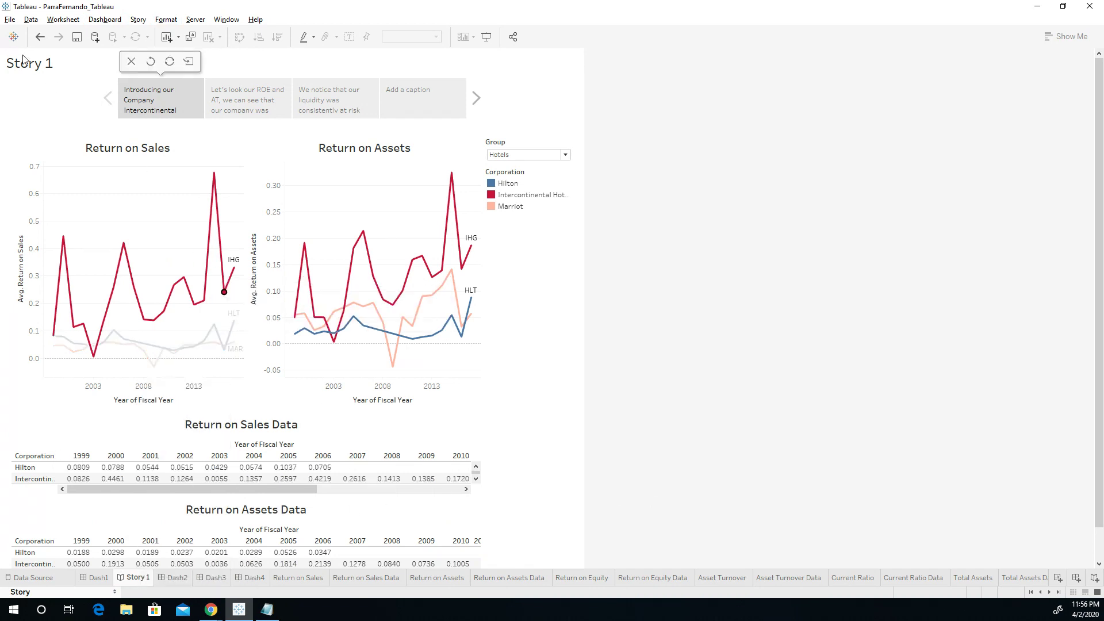
left_click(40, 38)
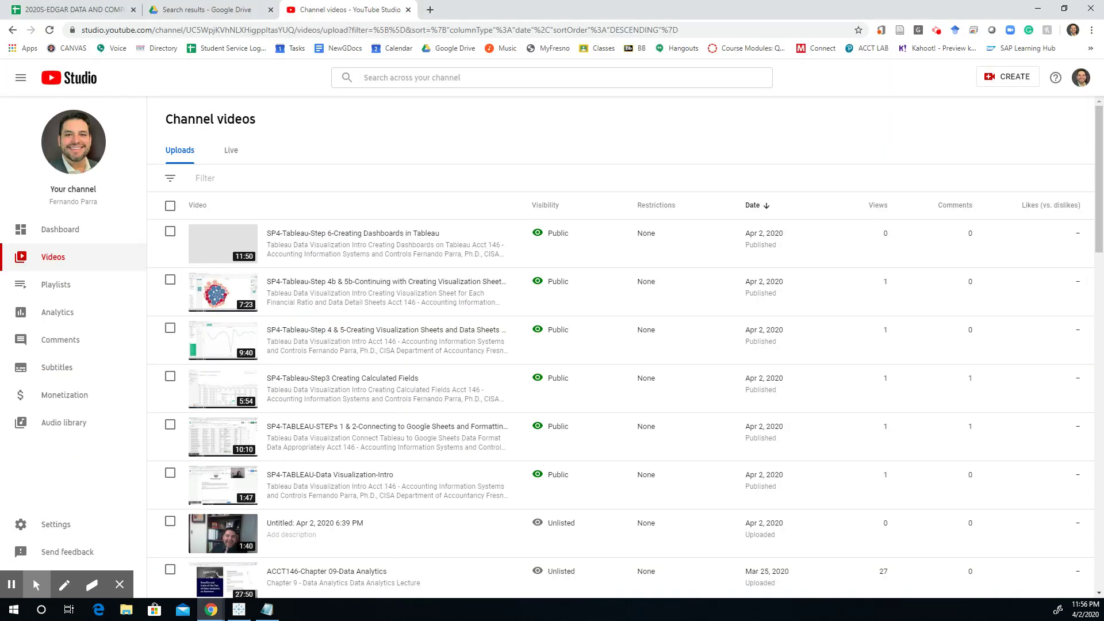
left_click(931, 31)
left_click(867, 153)
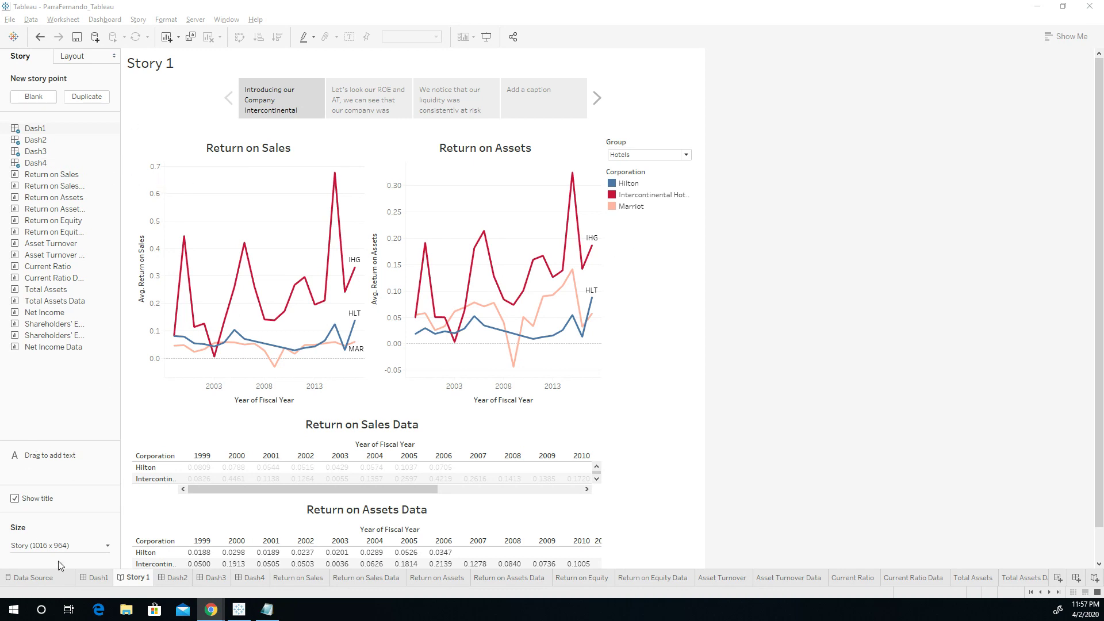
Step: Try the Numbers, Arrows only and Dots navigator styles, then keep Caption boxes
left_click(98, 60)
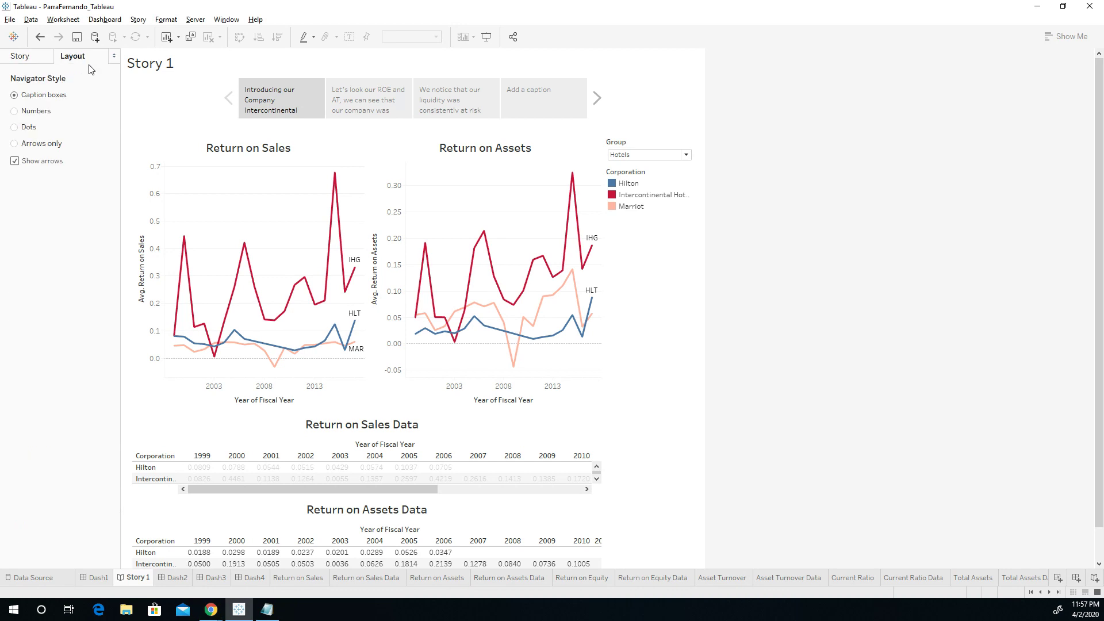
left_click(44, 116)
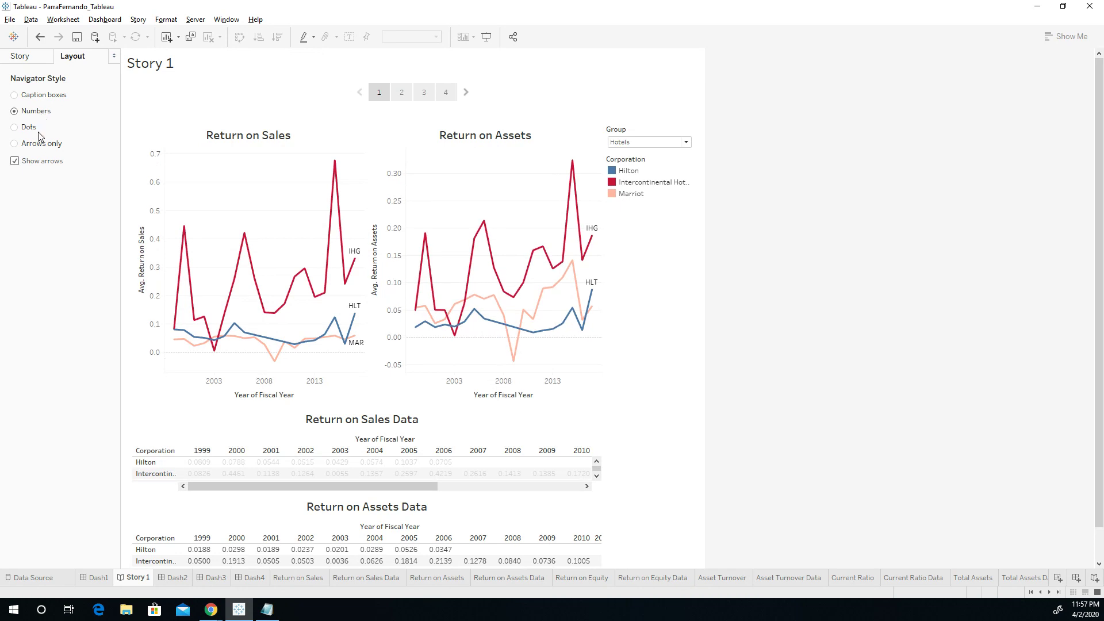
left_click(28, 129)
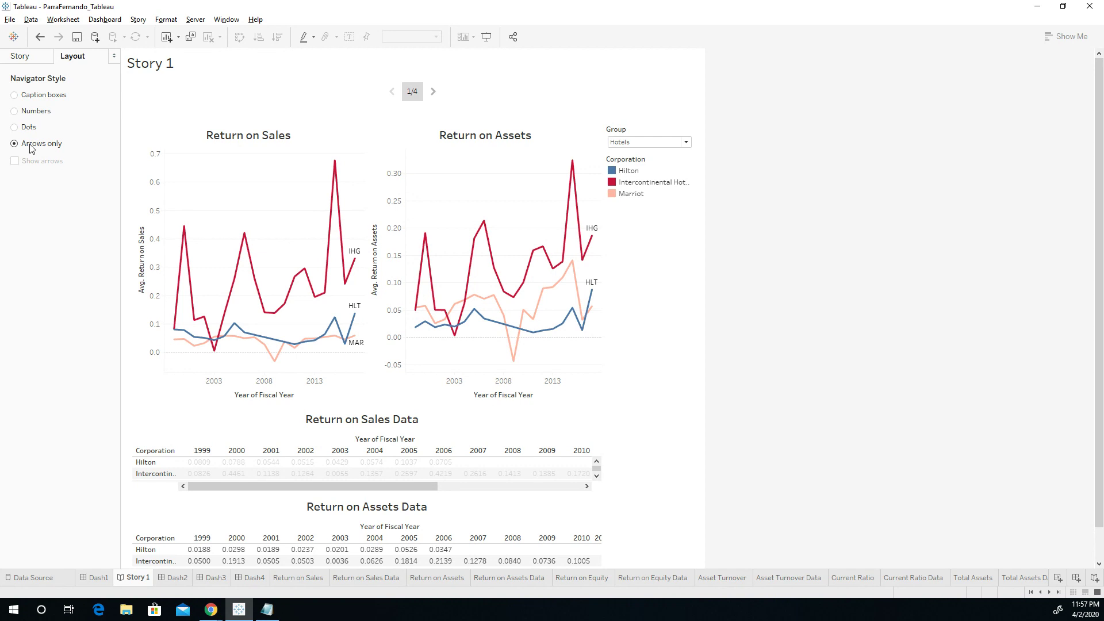
left_click(43, 96)
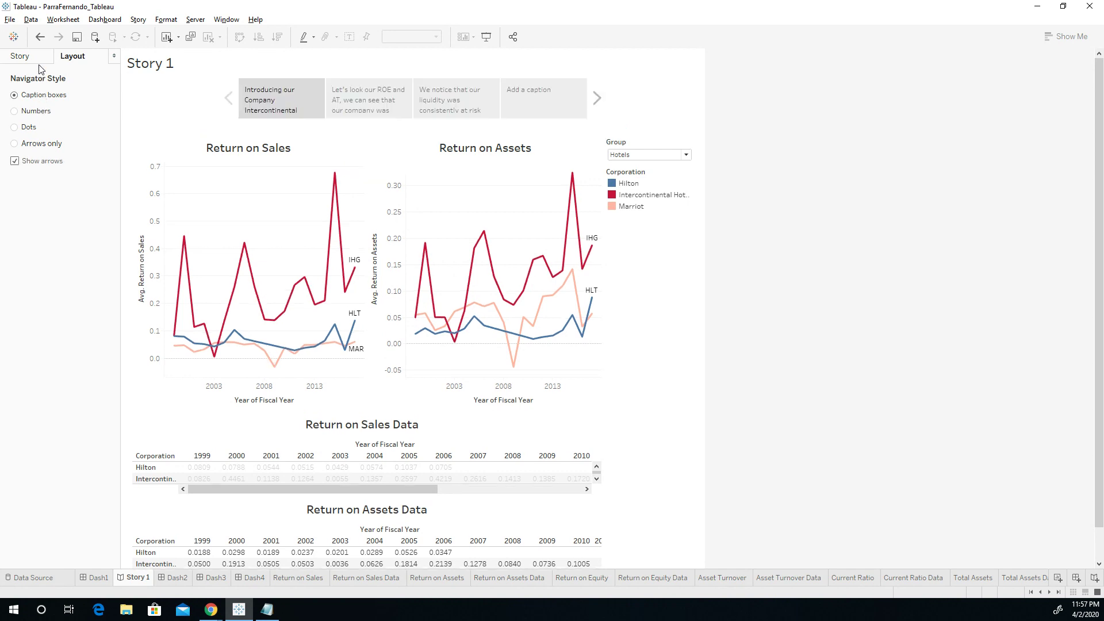
left_click(36, 112)
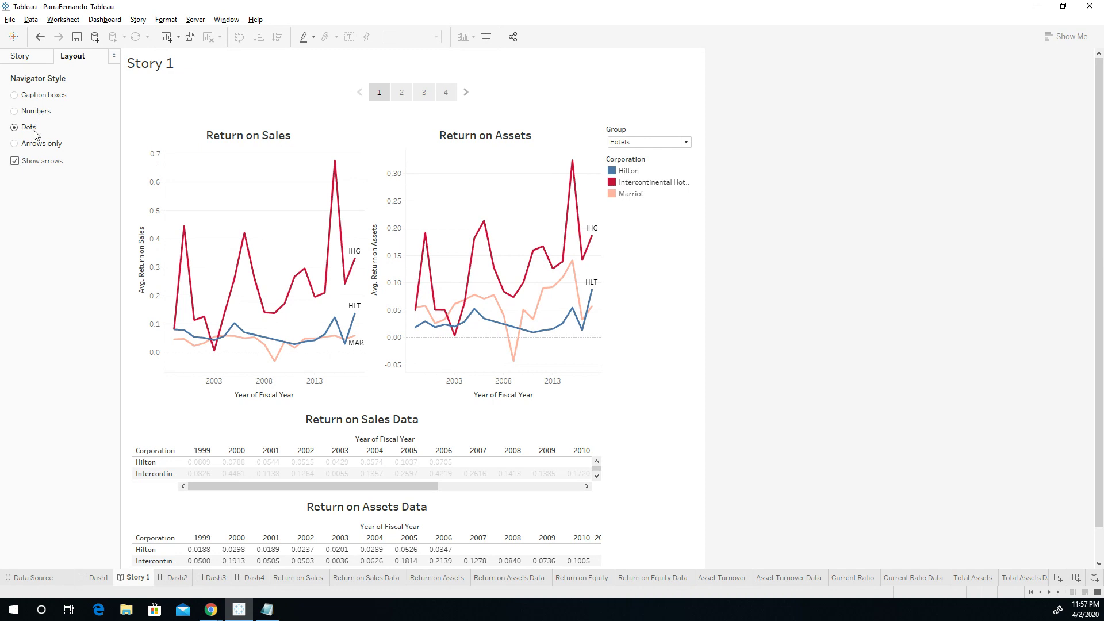
left_click(42, 113)
left_click(45, 98)
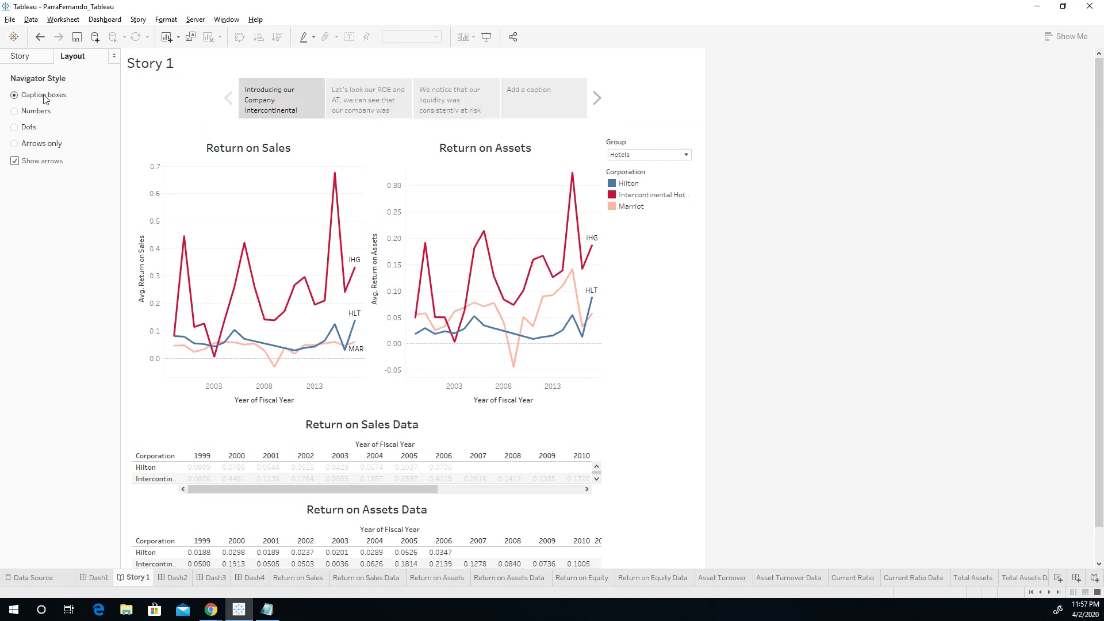
left_click(36, 60)
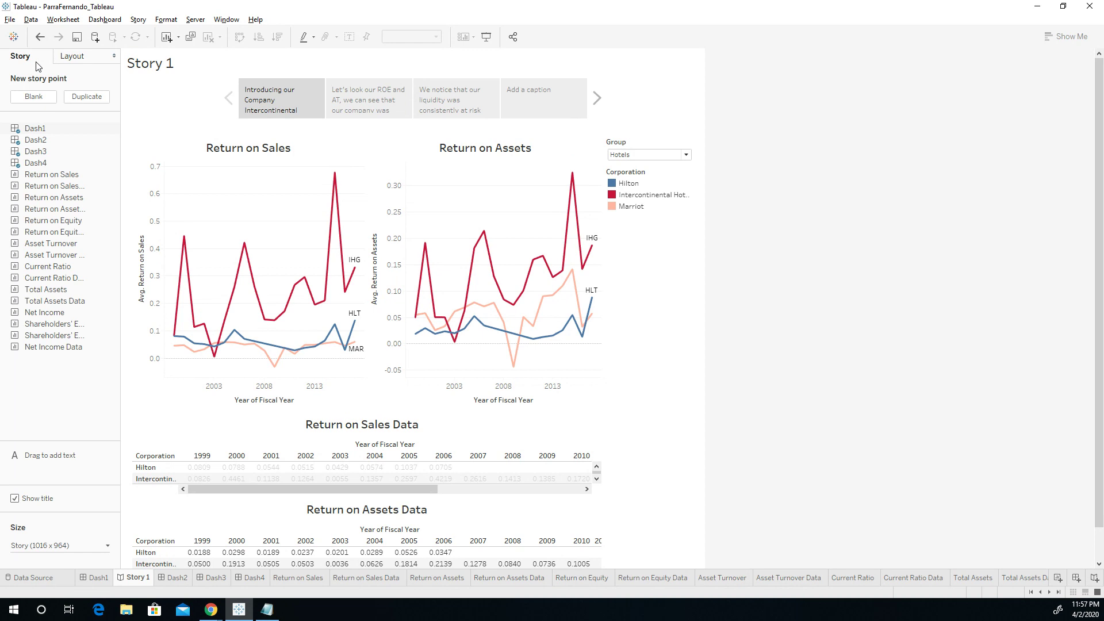
Step: Set the story size to Automatic
left_click(52, 546)
left_click(84, 476)
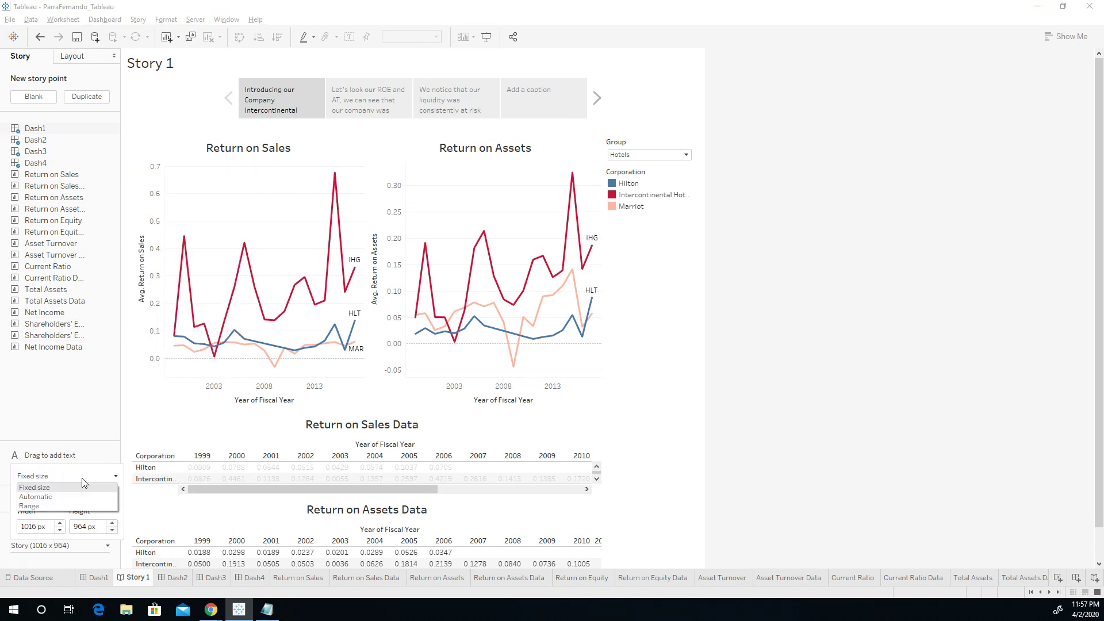
left_click(69, 496)
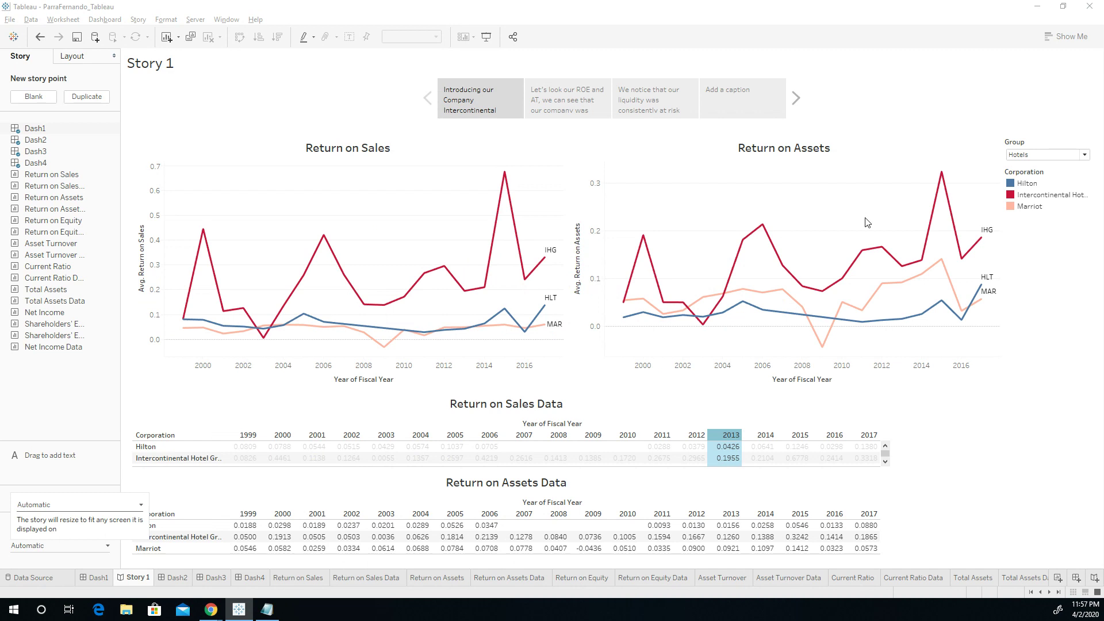
left_click(105, 404)
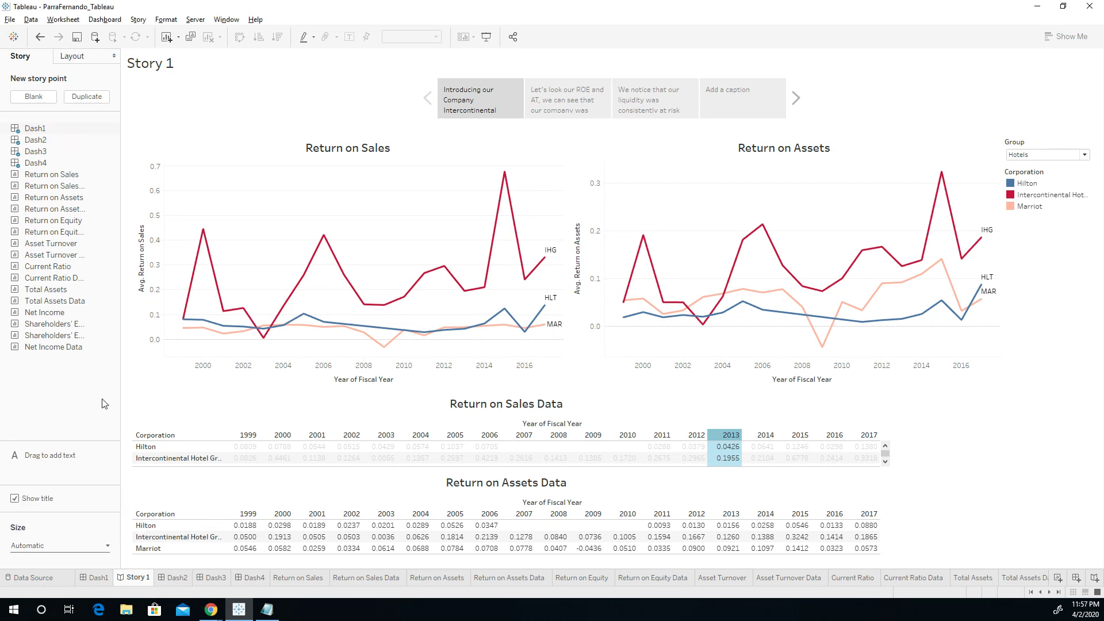
Step: Step through points two and three to the fourth, Net Income and Shareholders' Equity point
left_click(578, 101)
left_click(695, 94)
left_click(724, 94)
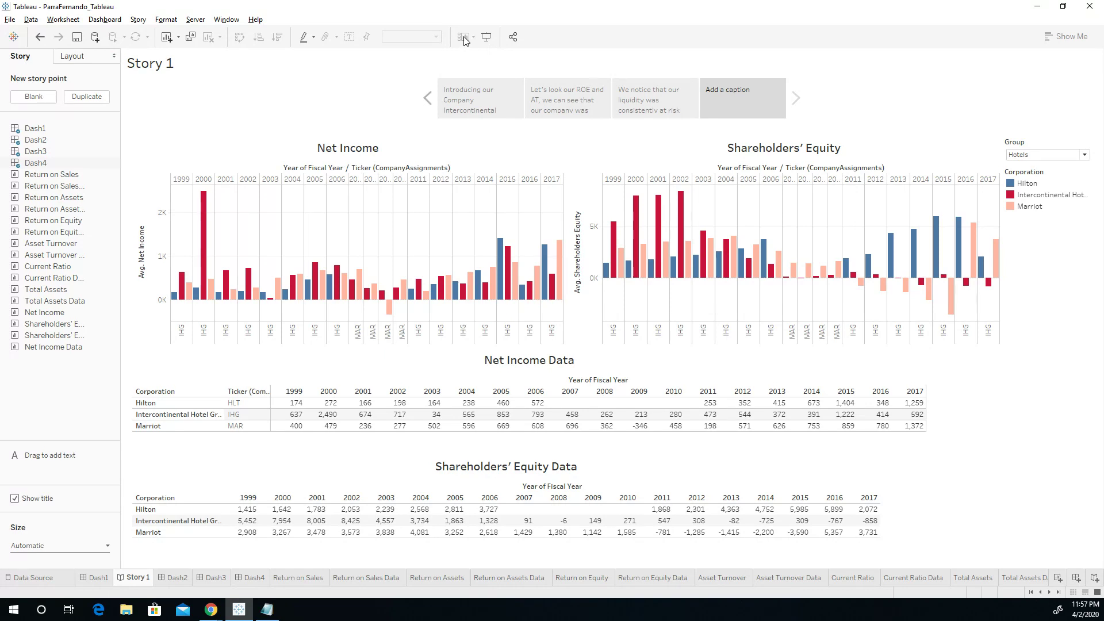
Step: Present the story full screen, visiting each point and ending on the liquidity point
left_click(485, 38)
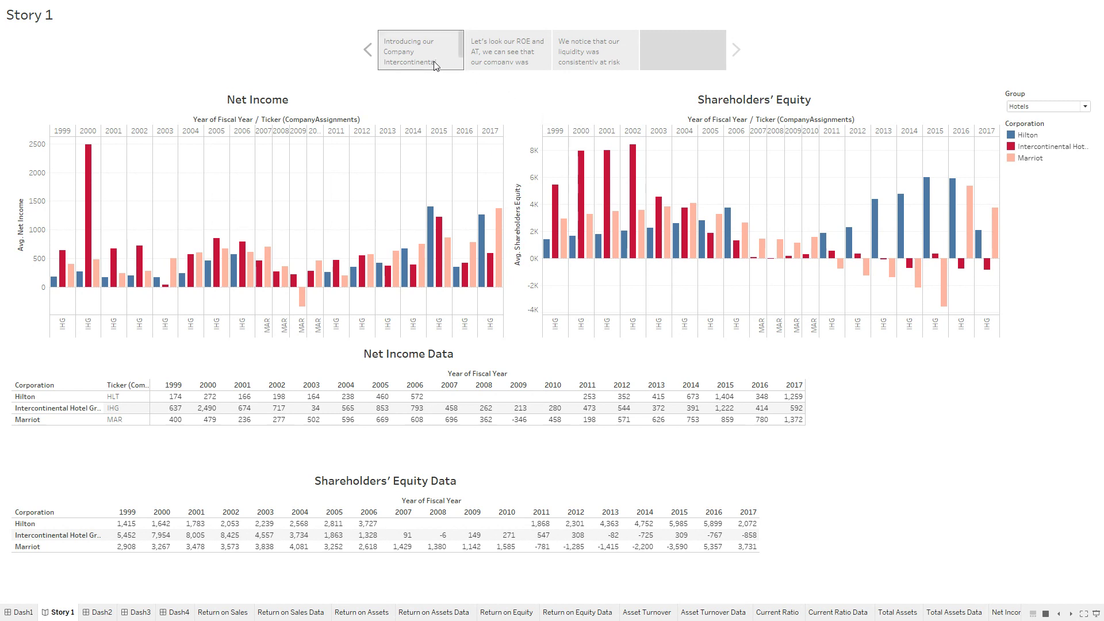
left_click(511, 57)
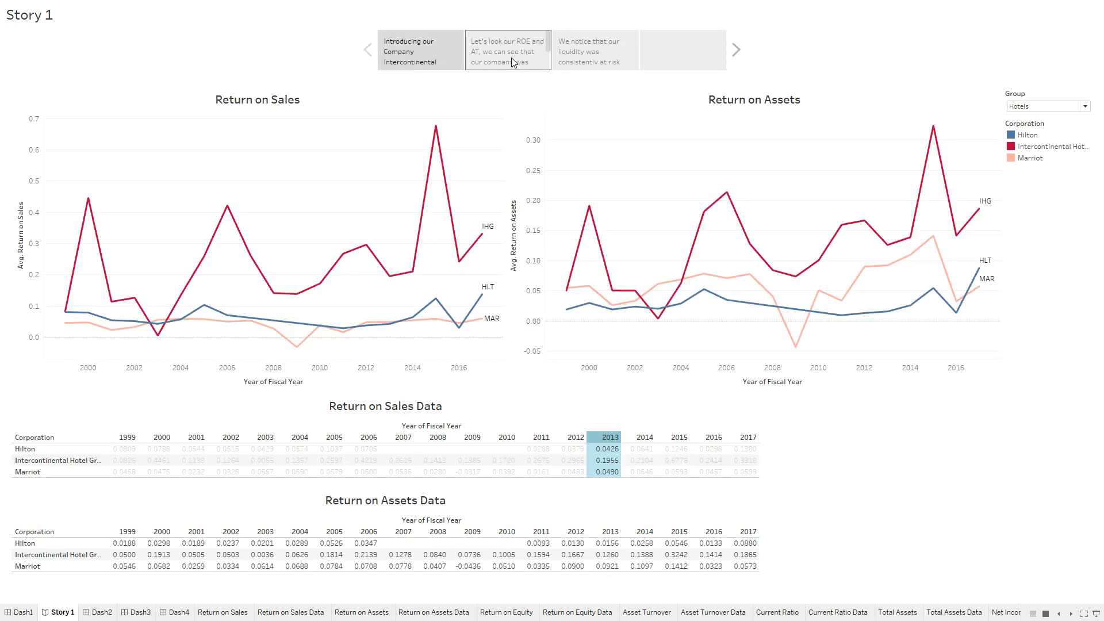
left_click(512, 58)
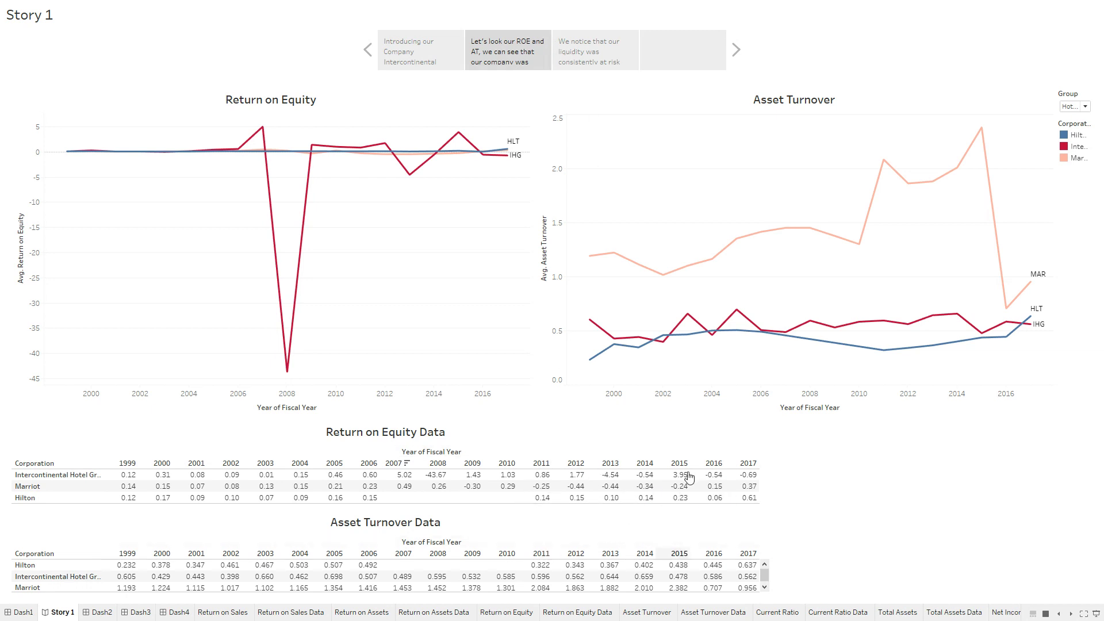
left_click(660, 51)
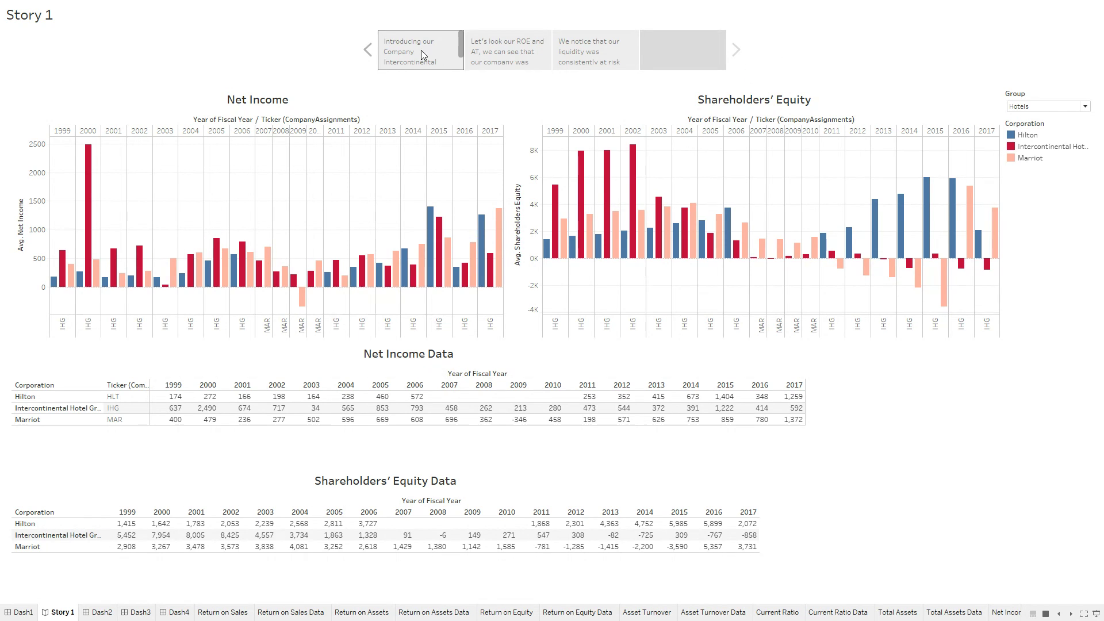
left_click(369, 50)
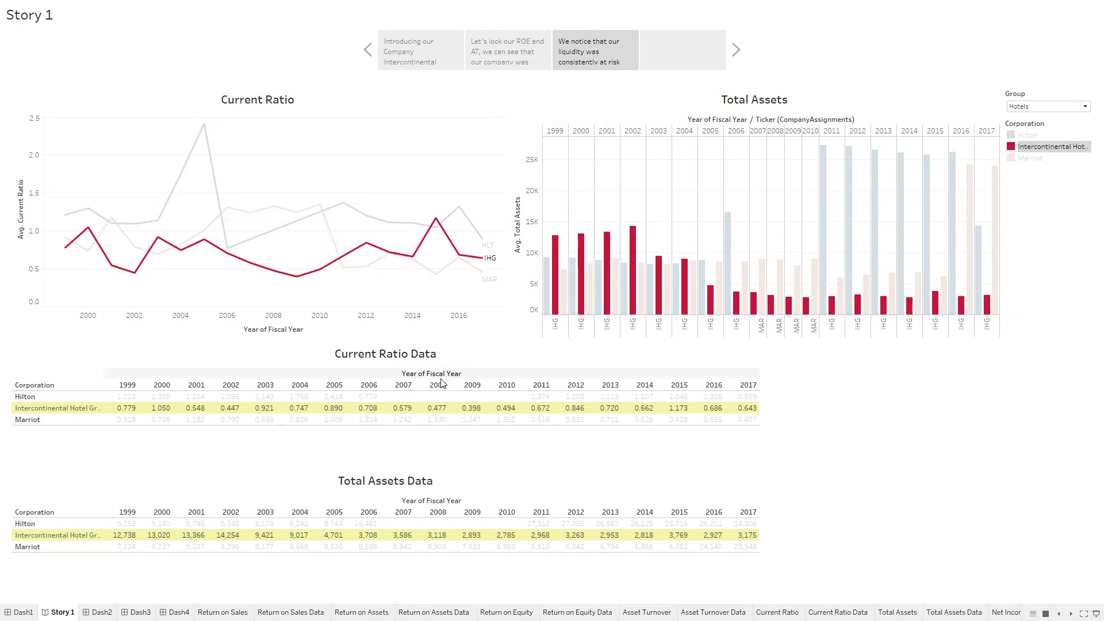
Step: Exit presentation mode and revisit the introductory and Current Ratio liquidity story points
key("Escape")
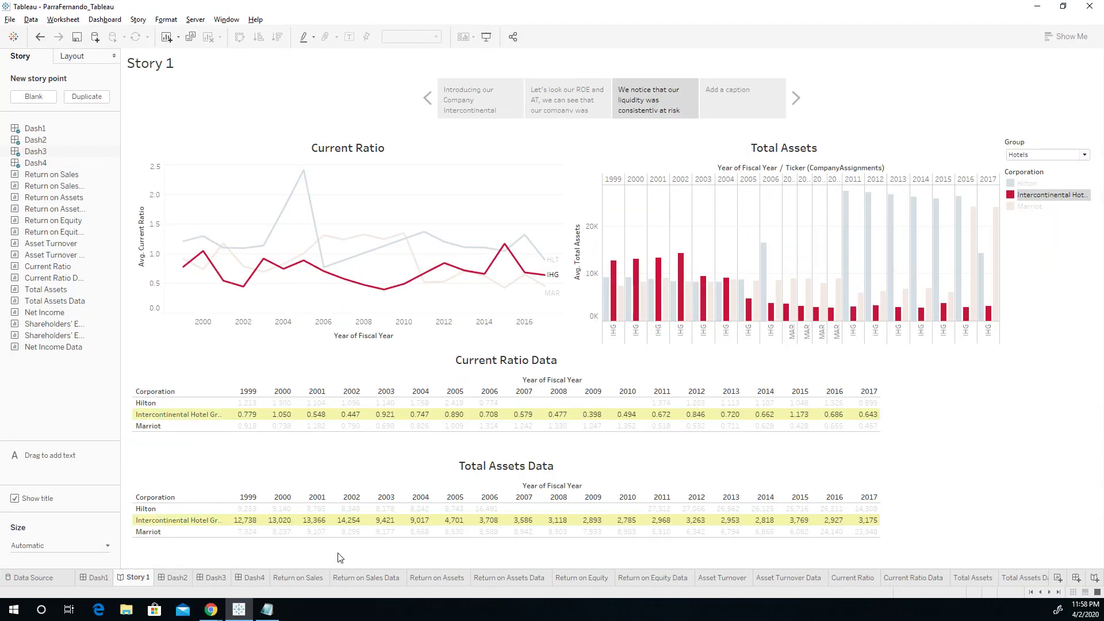
mouse_move(49, 131)
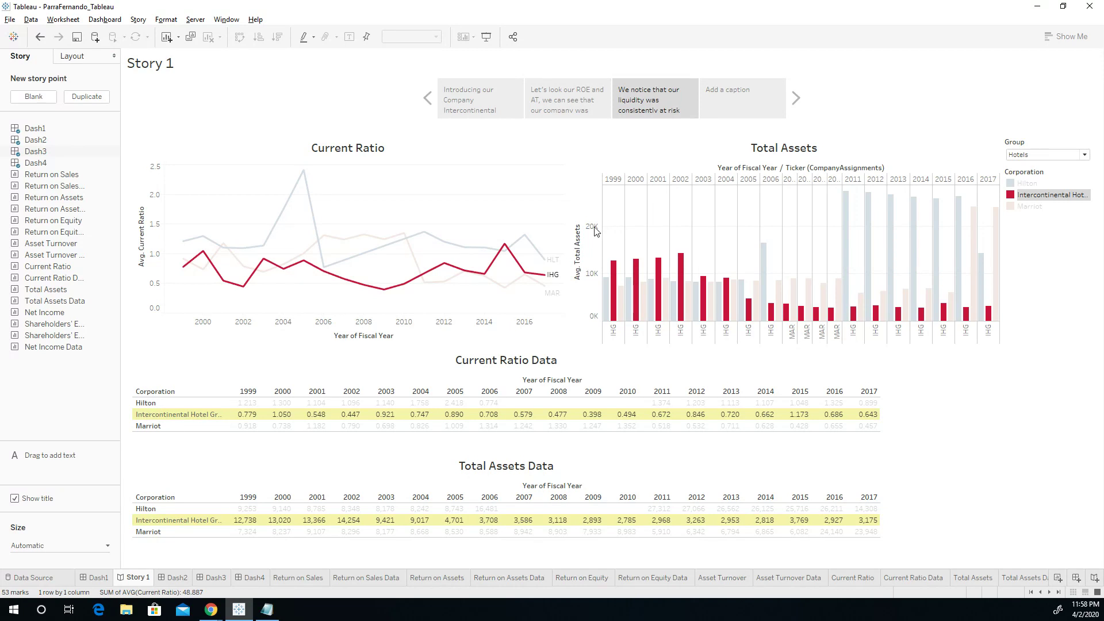
mouse_move(514, 243)
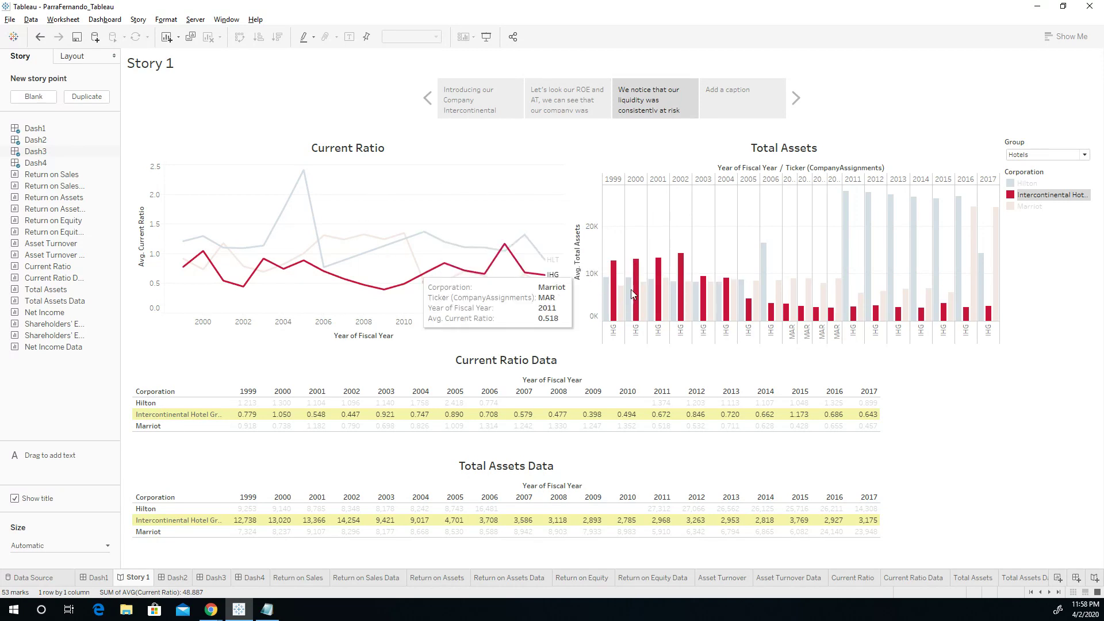
mouse_move(449, 223)
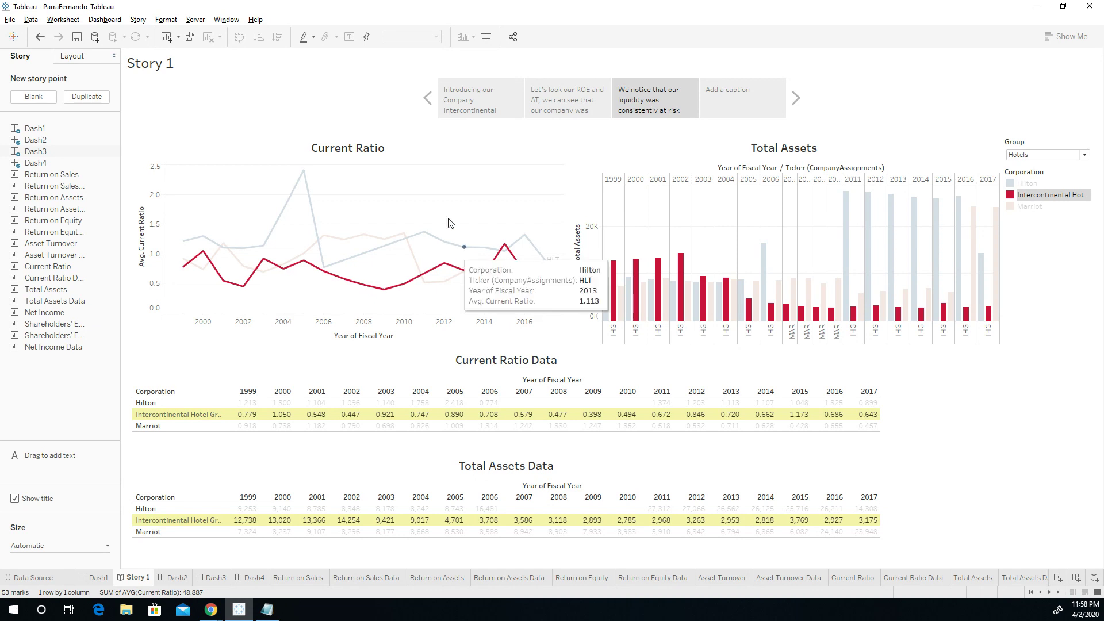
left_click(486, 110)
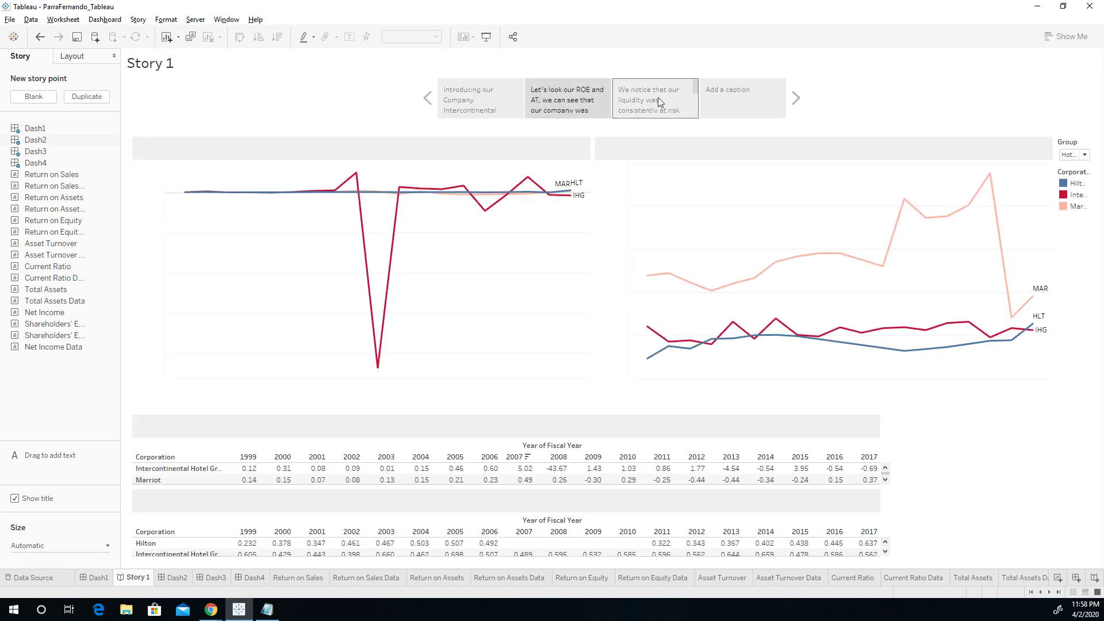
left_click(658, 98)
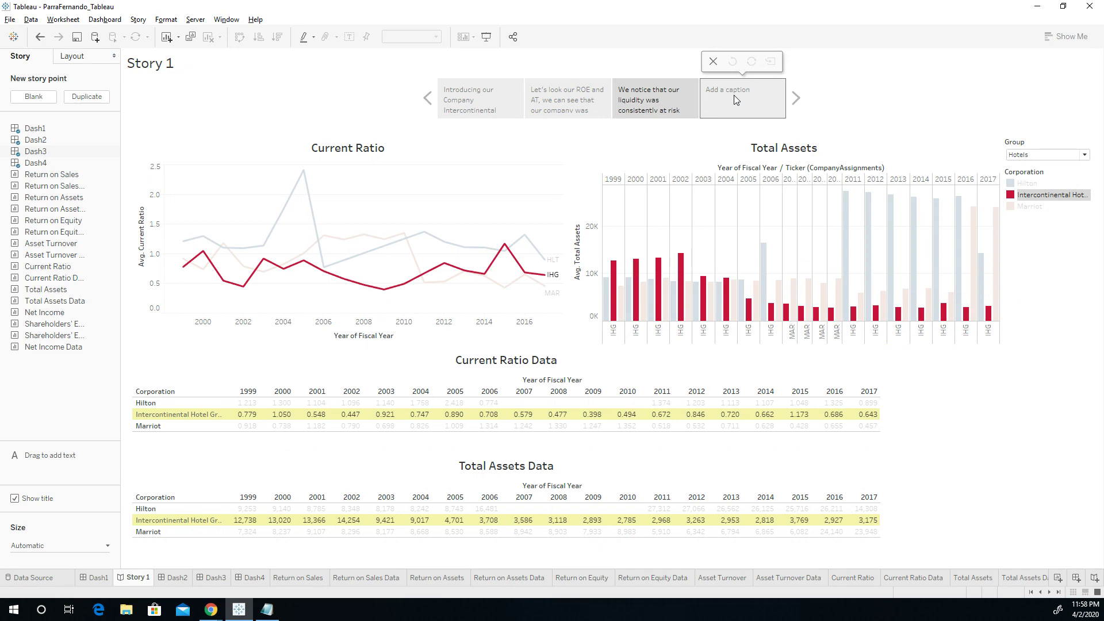
Step: Land on the fourth, uncaptioned story point with Net Income and Shareholders' Equity
left_click(734, 96)
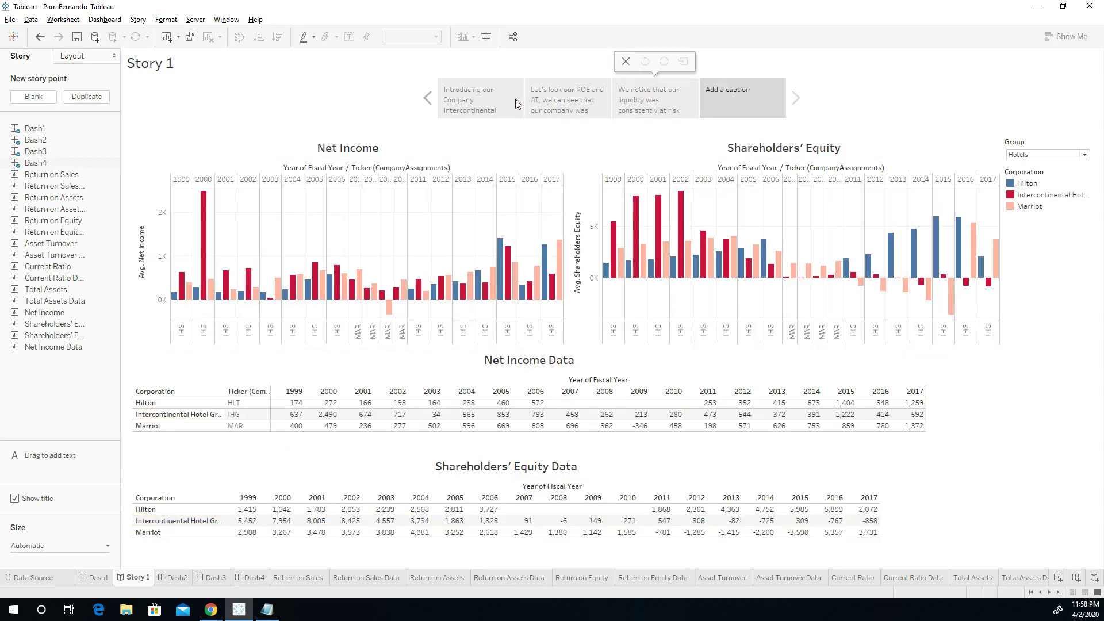
left_click(494, 100)
mouse_move(694, 100)
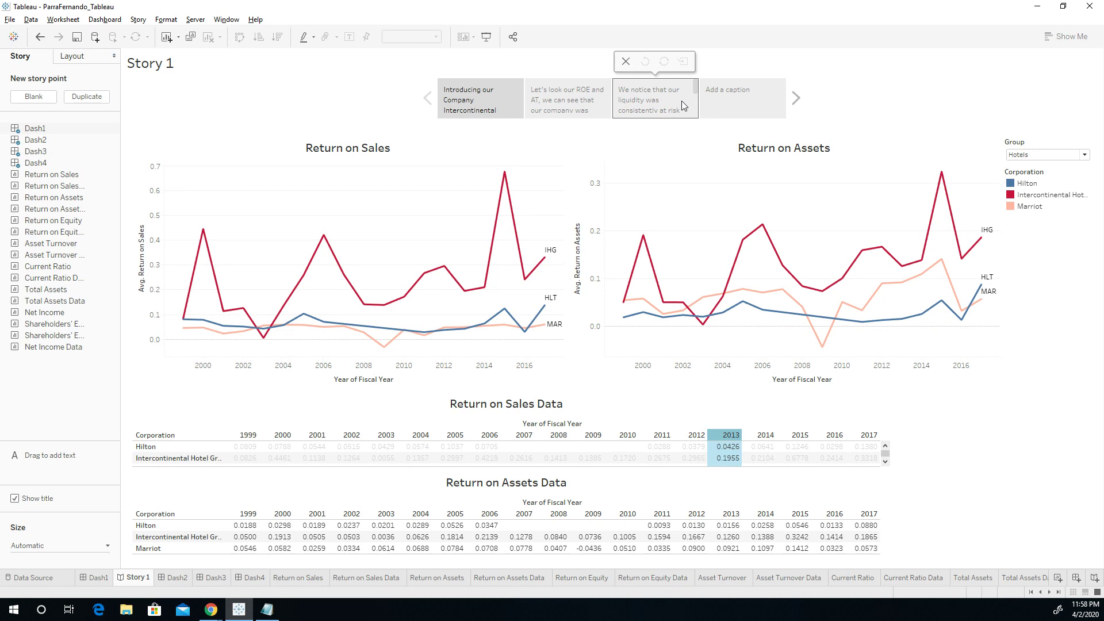
left_click(736, 90)
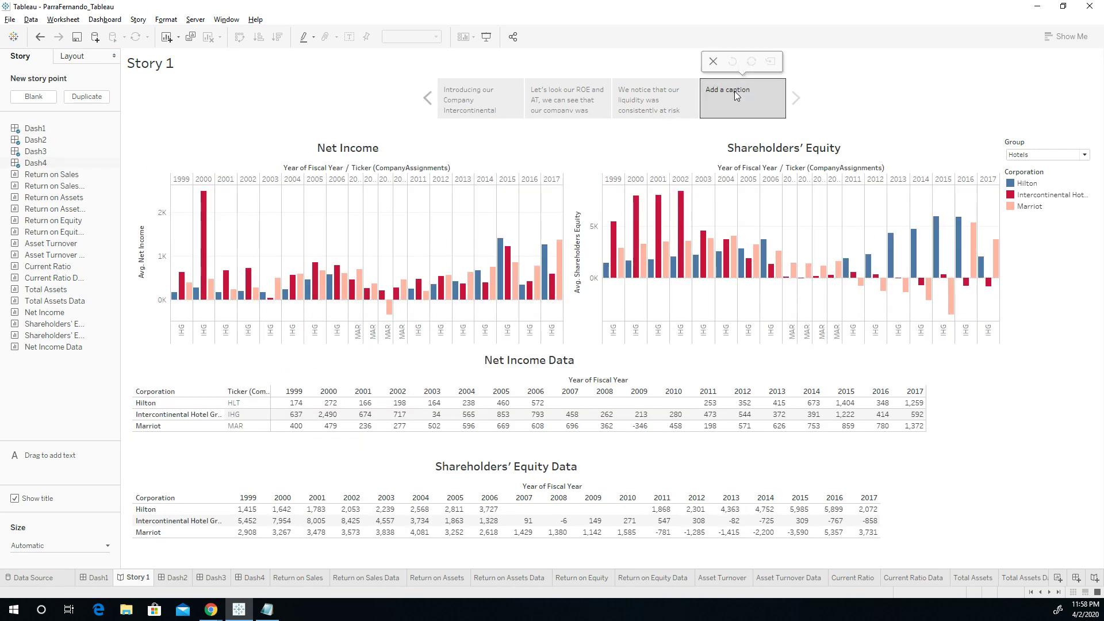
Step: Caption point 4: not doing well in terms of shareholder value, but we continue to improve
left_click(735, 92)
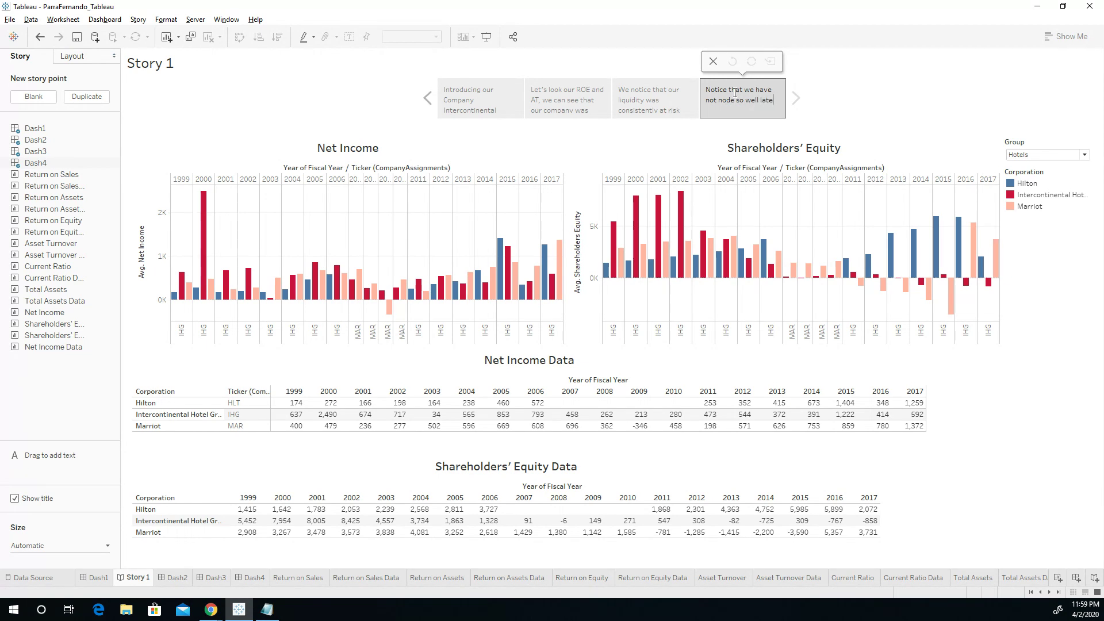
type("ly")
key("BackSpace")
key("BackSpace")
key("BackSpace")
key("BackSpace")
key("BackSpace")
key("BackSpace")
key("BackSpace")
key("BackSpace")
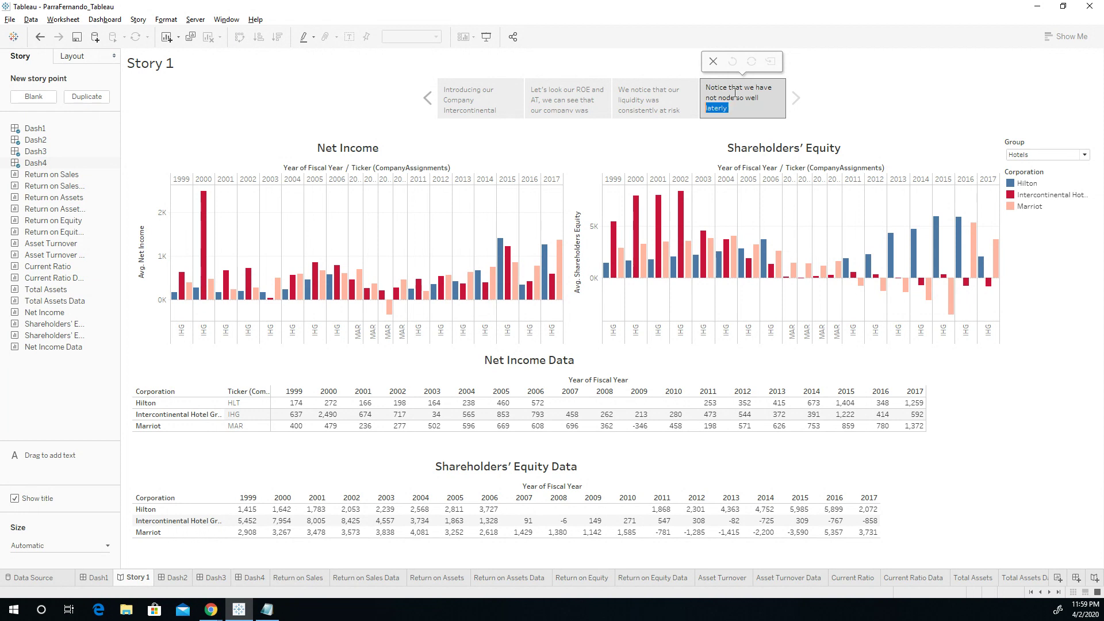
type("terms of")
type(" shareholder value but")
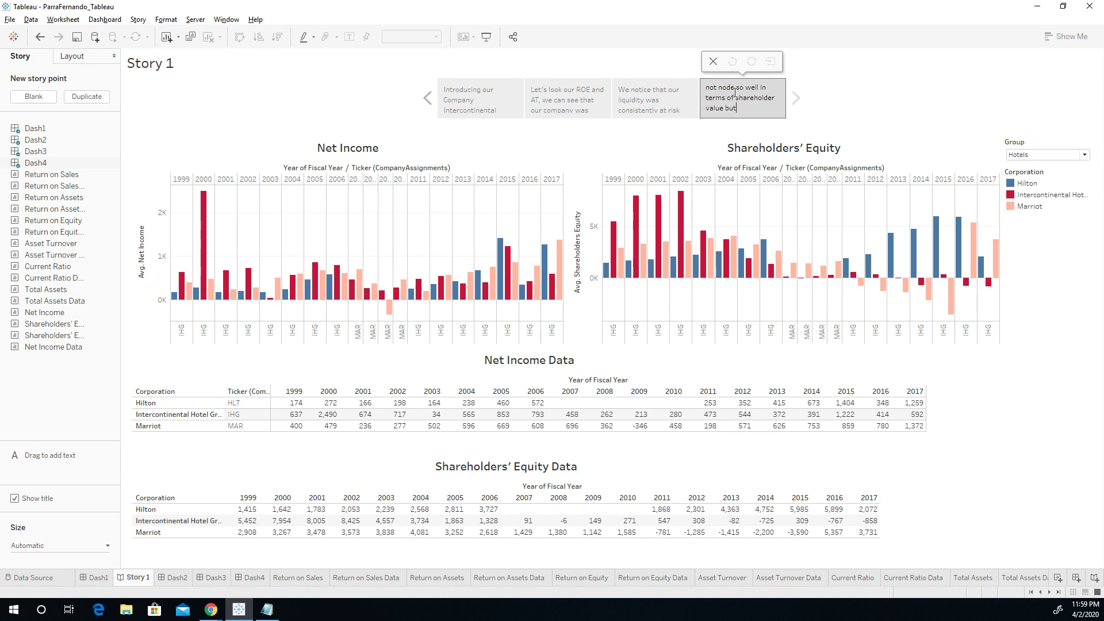
type(" we continue to improve.")
left_click(409, 84)
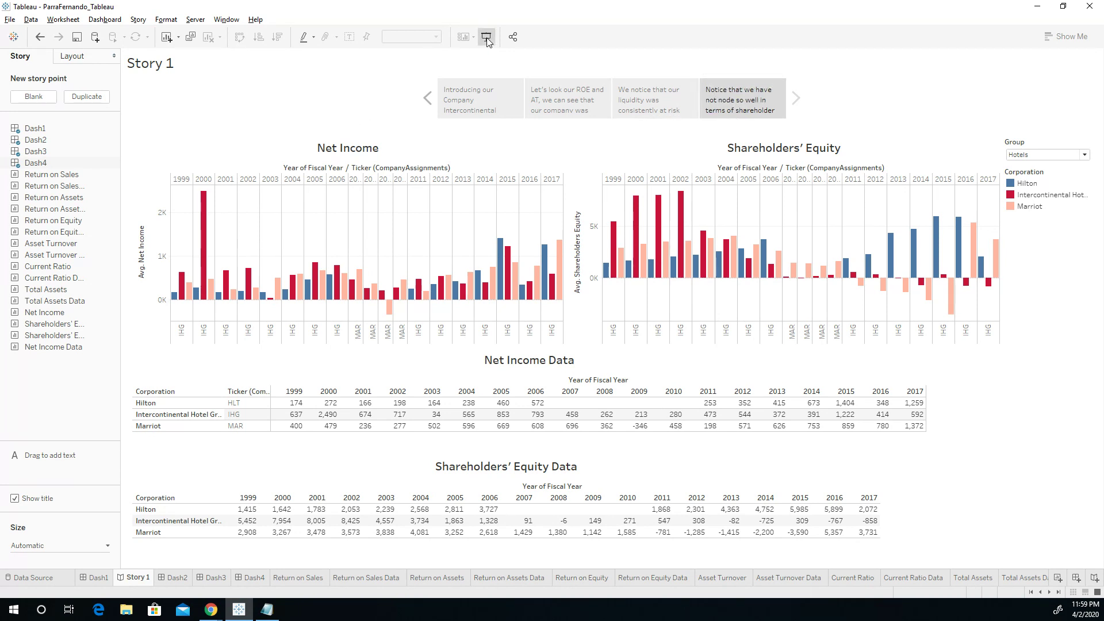
Step: Toggle Presentation Mode, then bring up Share via Tableau Server or Tableau Online
left_click(487, 38)
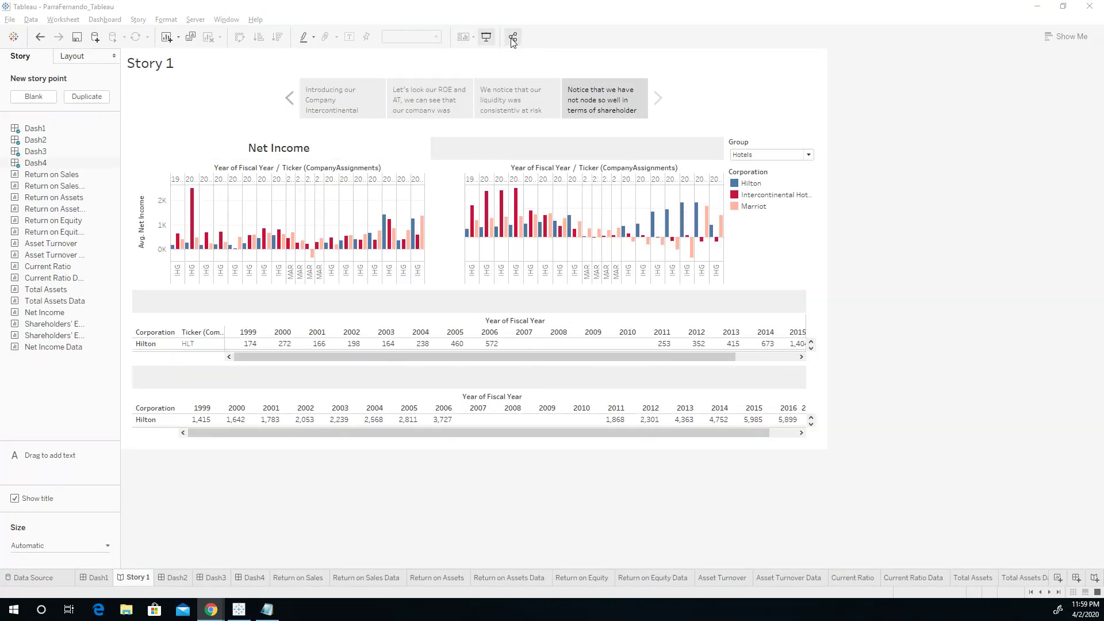
left_click(513, 36)
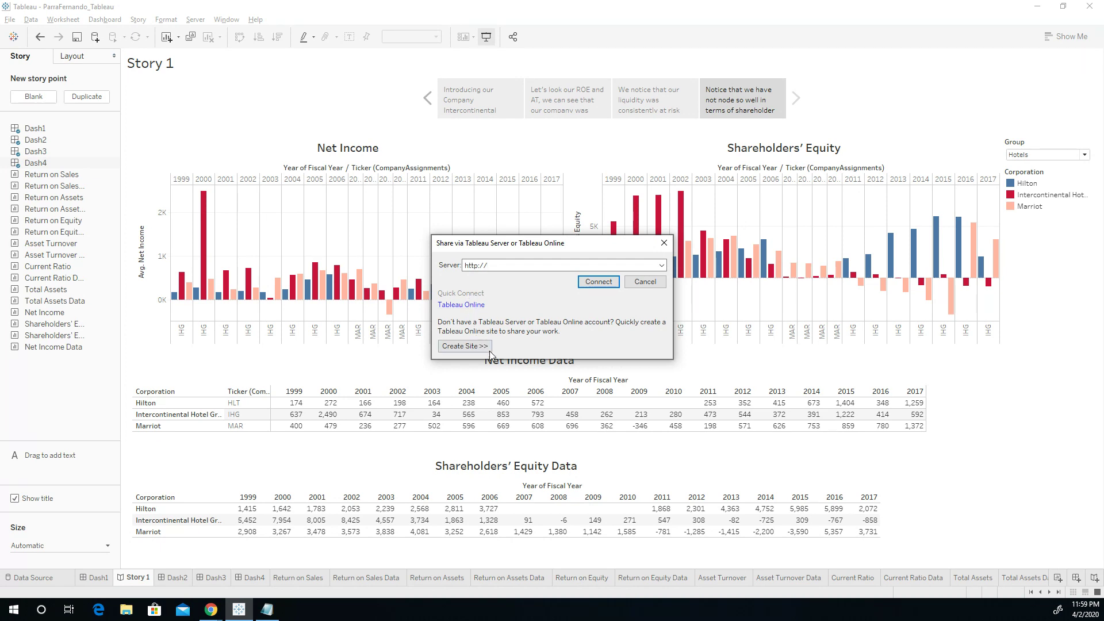
Step: Dismiss the Share via Tableau Server or Tableau Online dialog without connecting
left_click(664, 242)
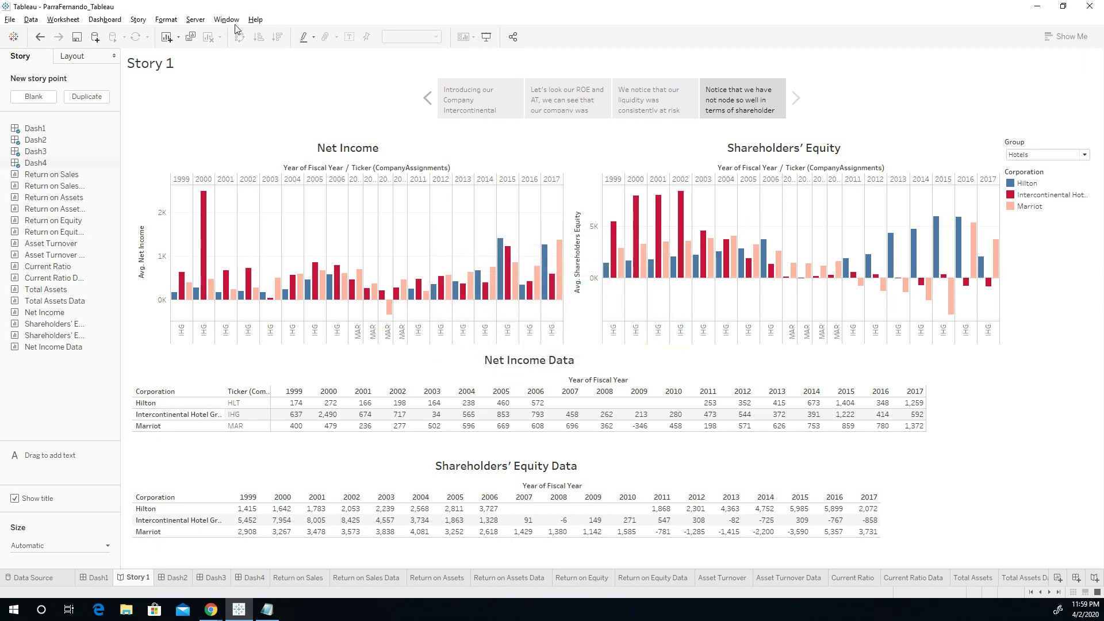